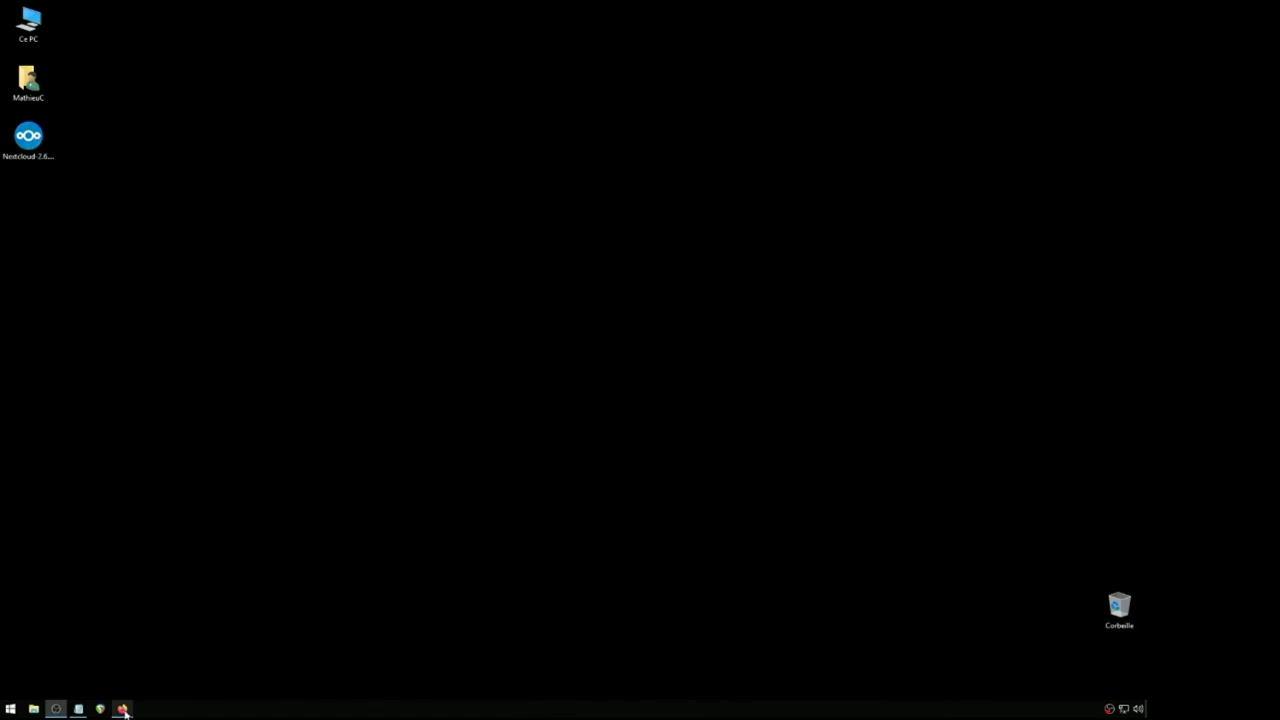
Switch to Firefox and look through the open Google Drive, Dropbox, FileCloud, Box, Amazon Drive and Nextcloud pages.
click(122, 708)
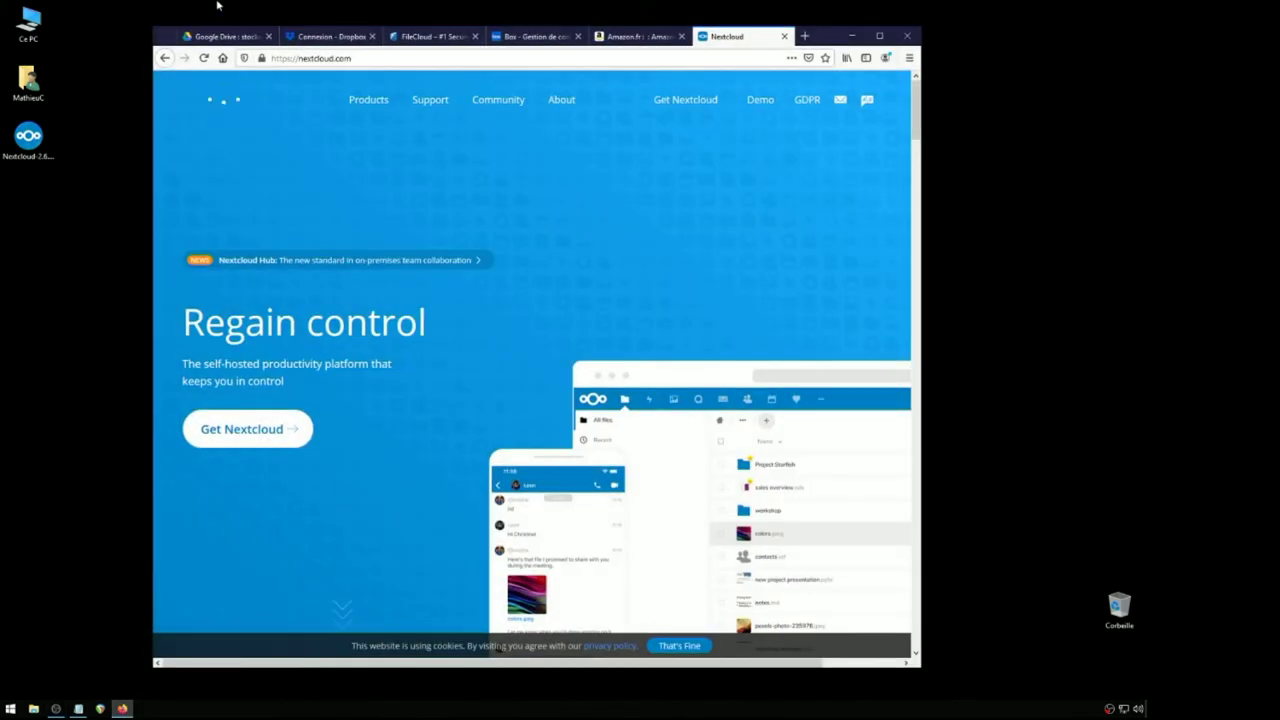
click(219, 36)
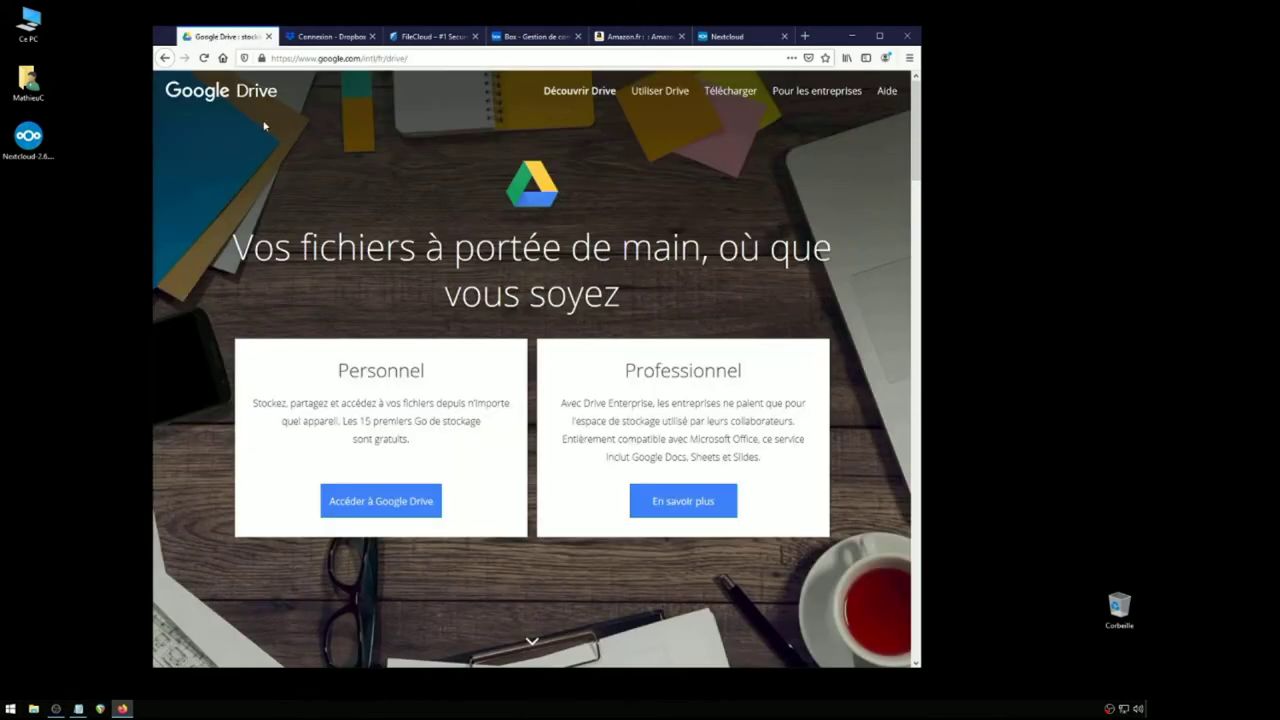
click(320, 38)
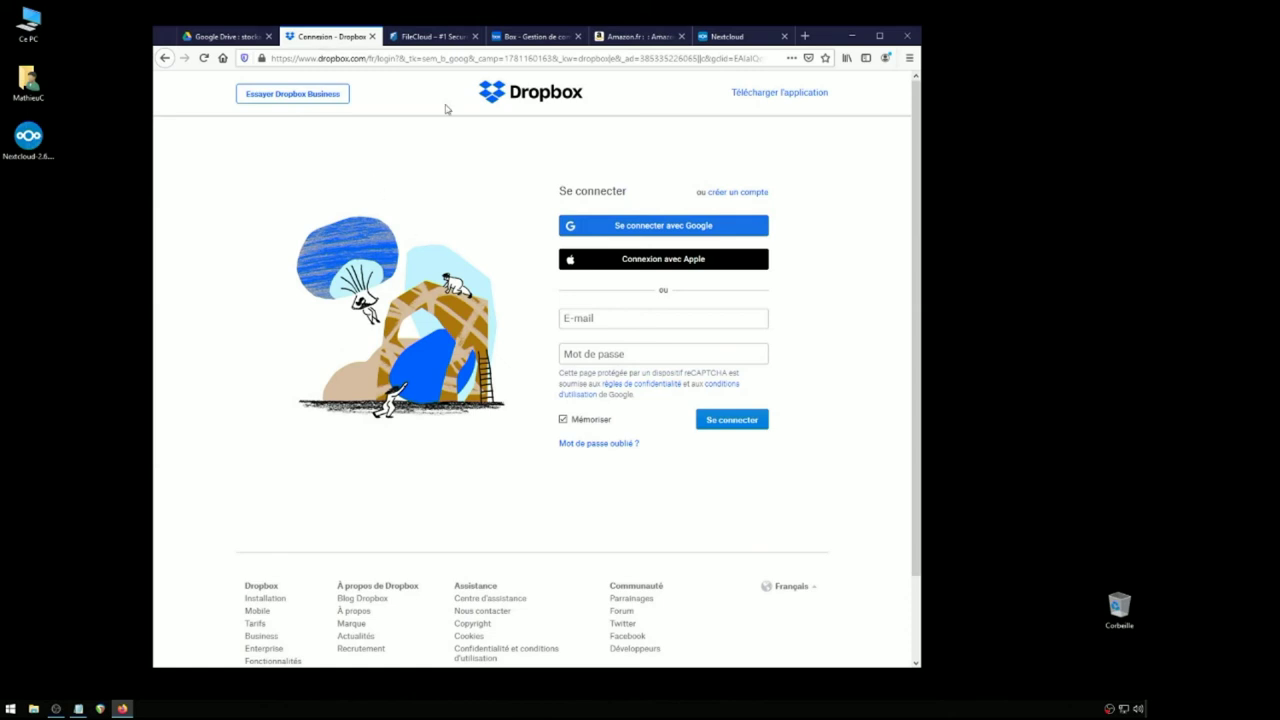
key(ctrl+Tab)
key(ctrl+Tab)
key(ctrl+Tab)
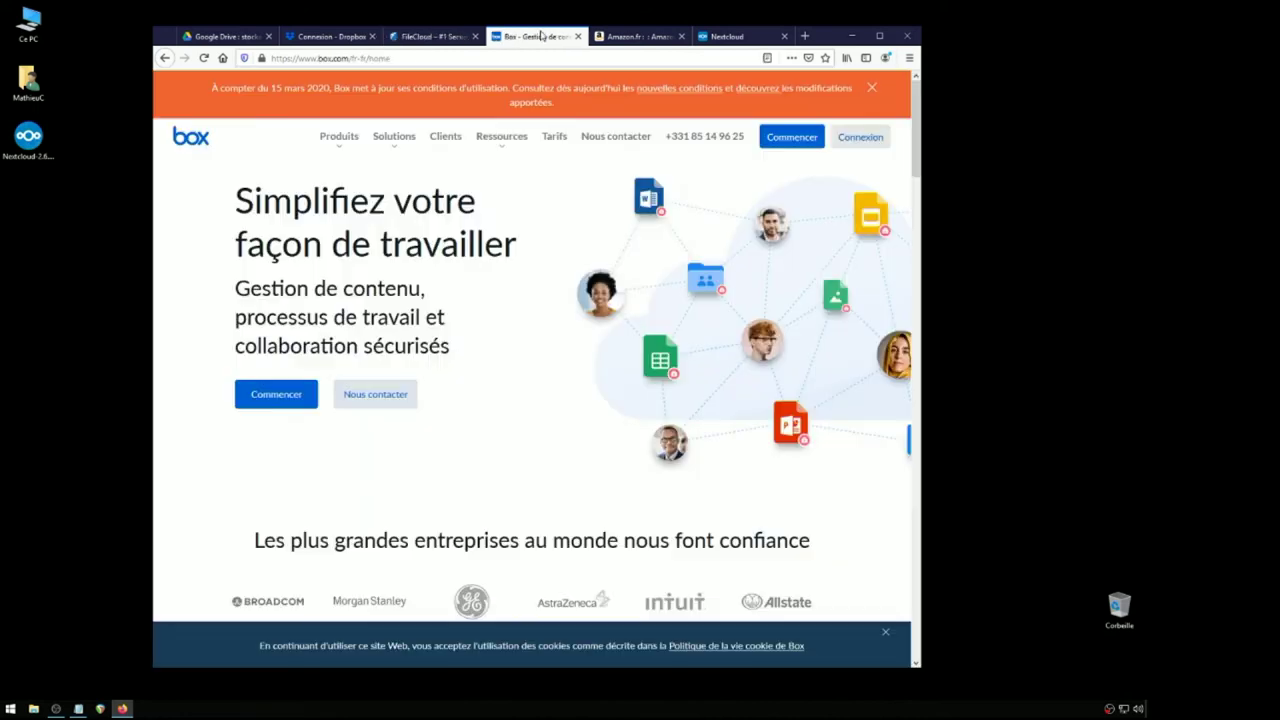
key(ctrl+a)
click(247, 165)
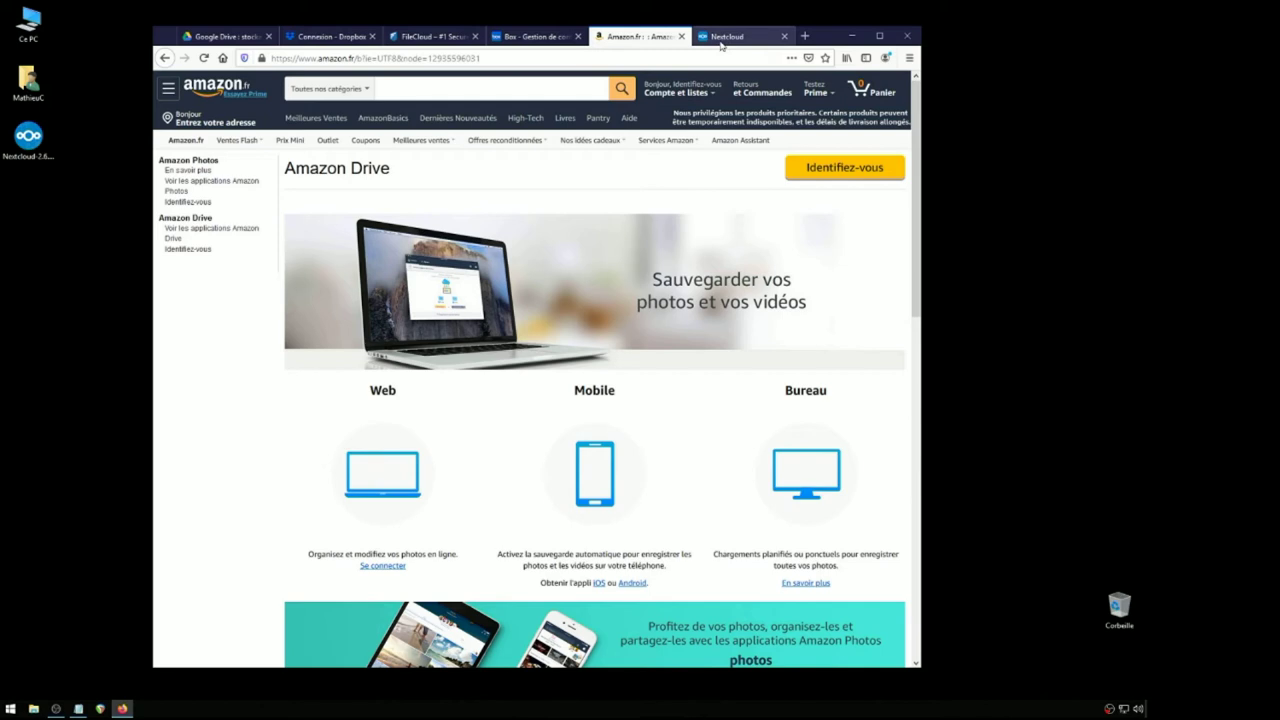
click(725, 37)
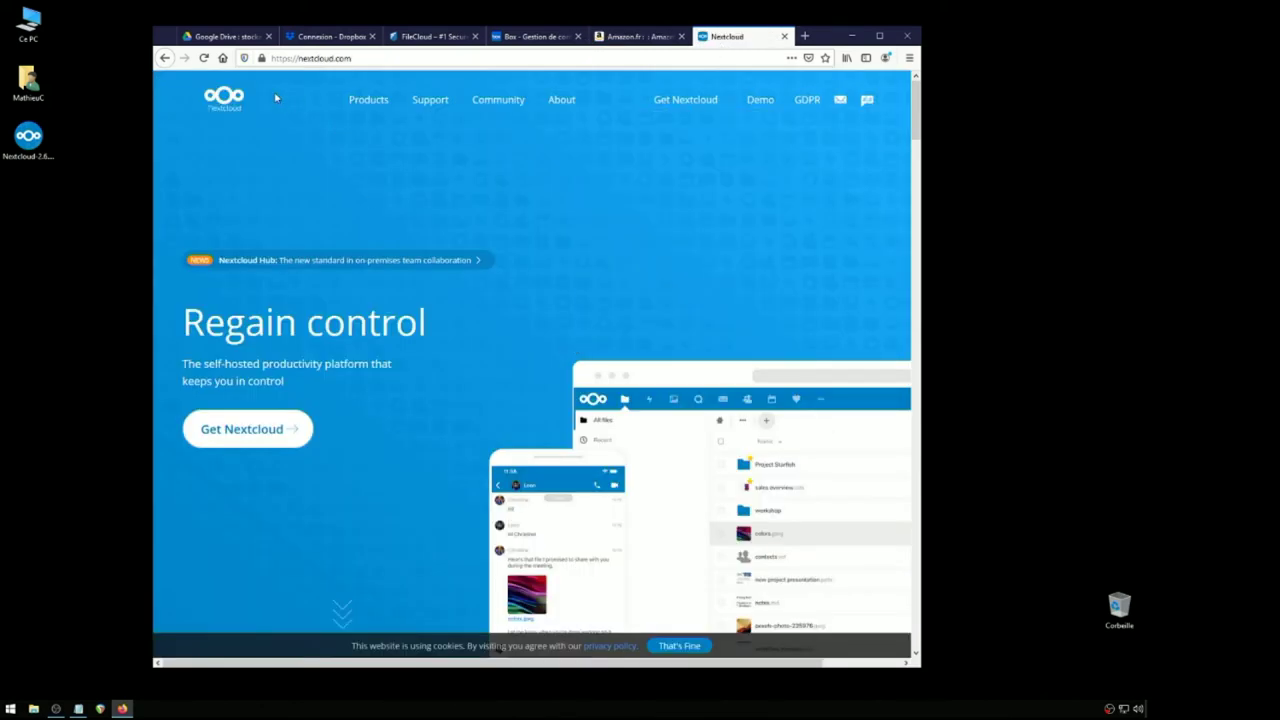
Go through the six cloud storage service pages once more, from Google Drive to Nextcloud.
click(215, 37)
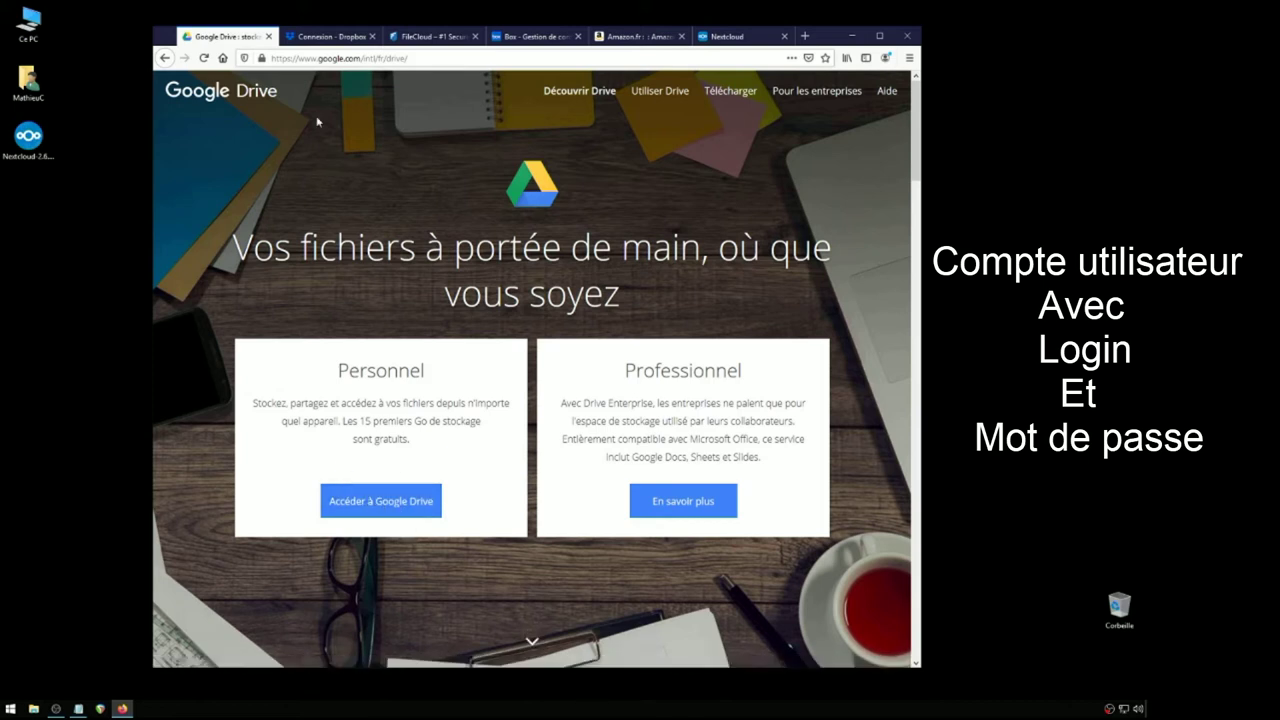
click(326, 36)
click(432, 38)
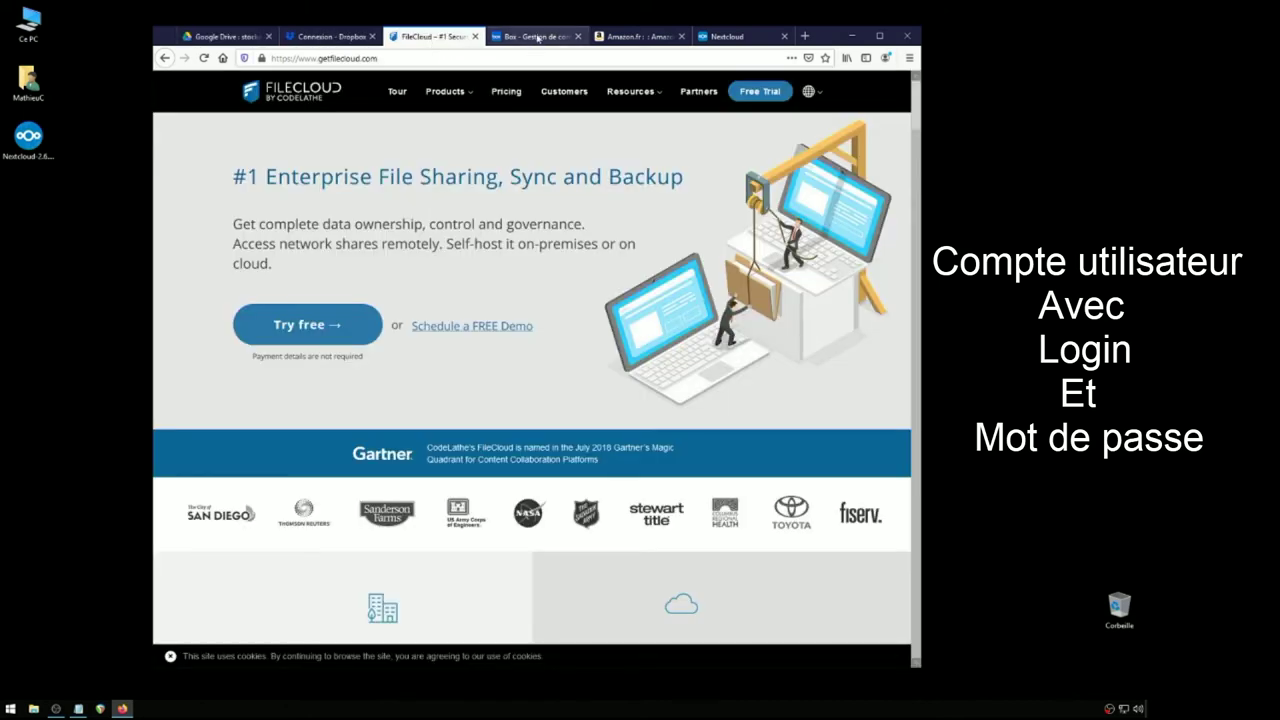
click(538, 38)
click(630, 42)
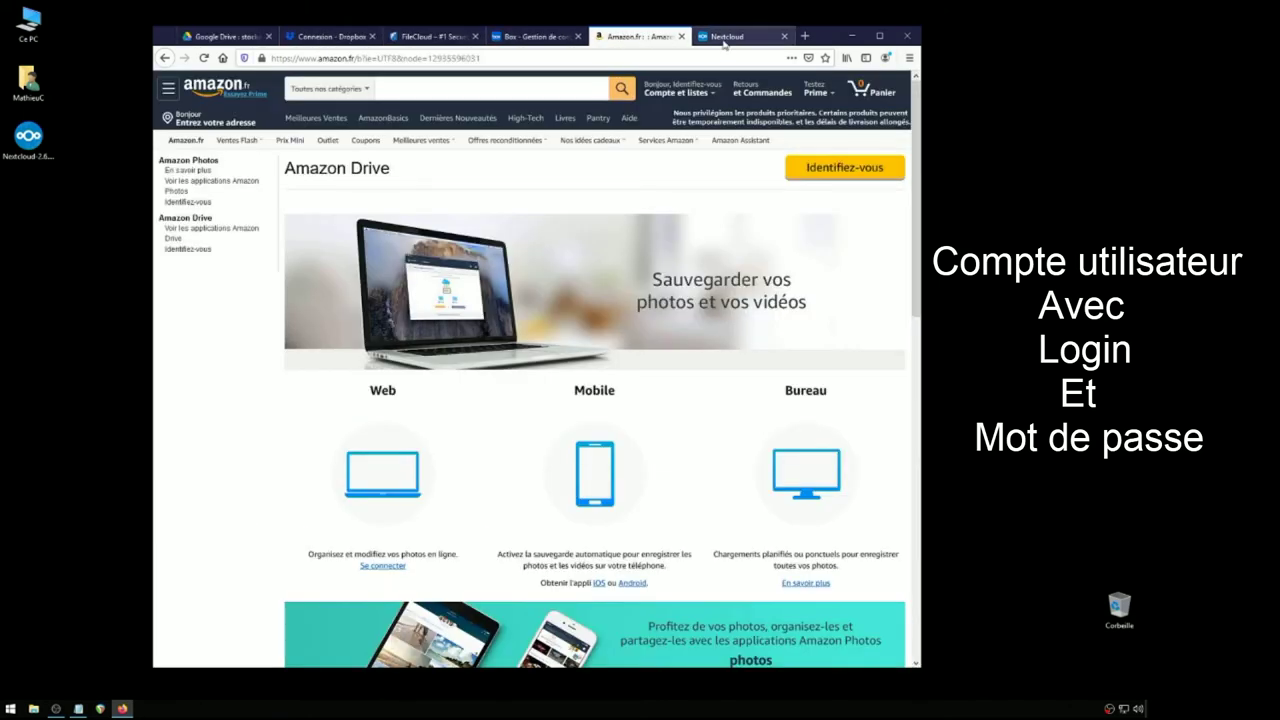
click(725, 38)
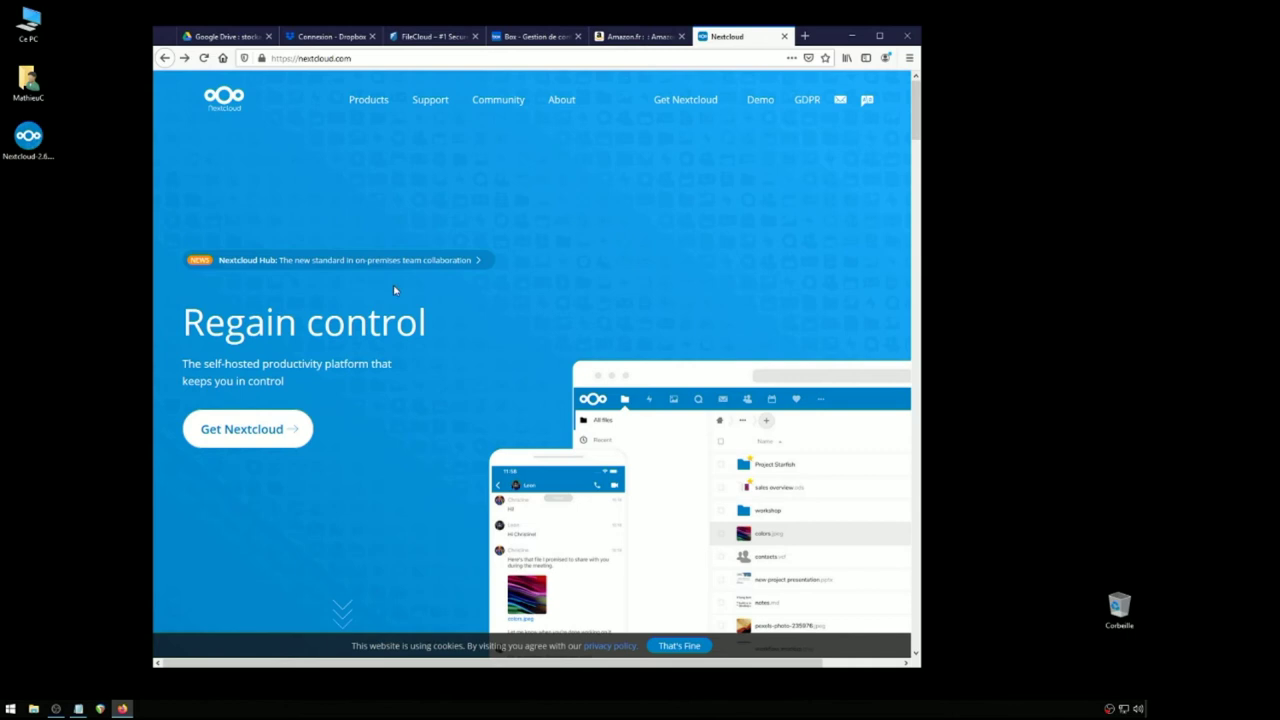
Go to the Nextcloud downloads and get the desktop client for Windows.
click(245, 428)
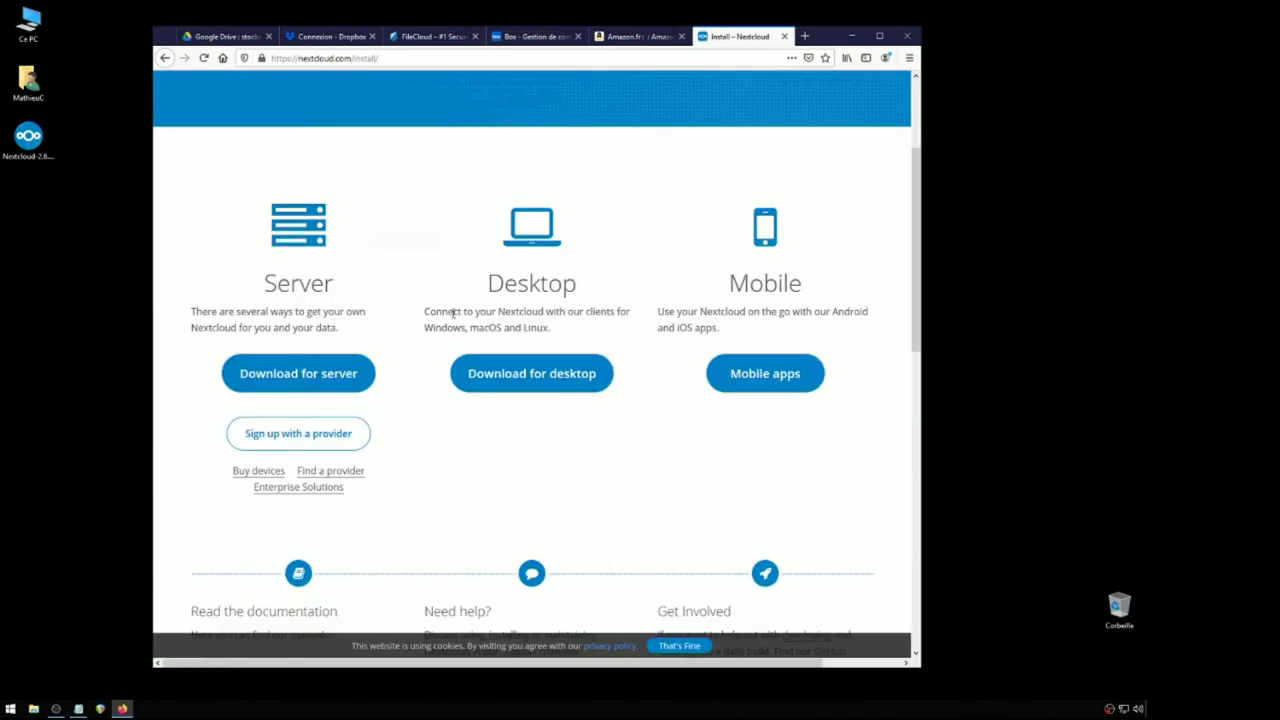
click(497, 383)
click(527, 385)
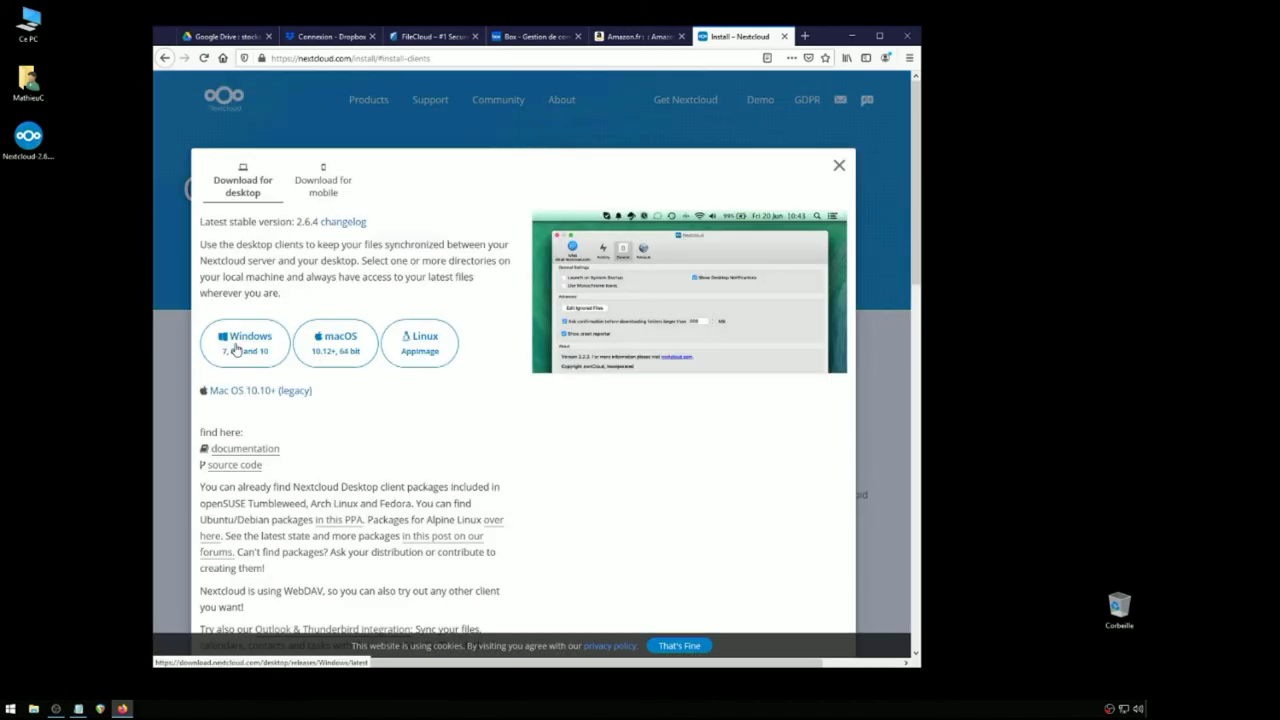
click(237, 348)
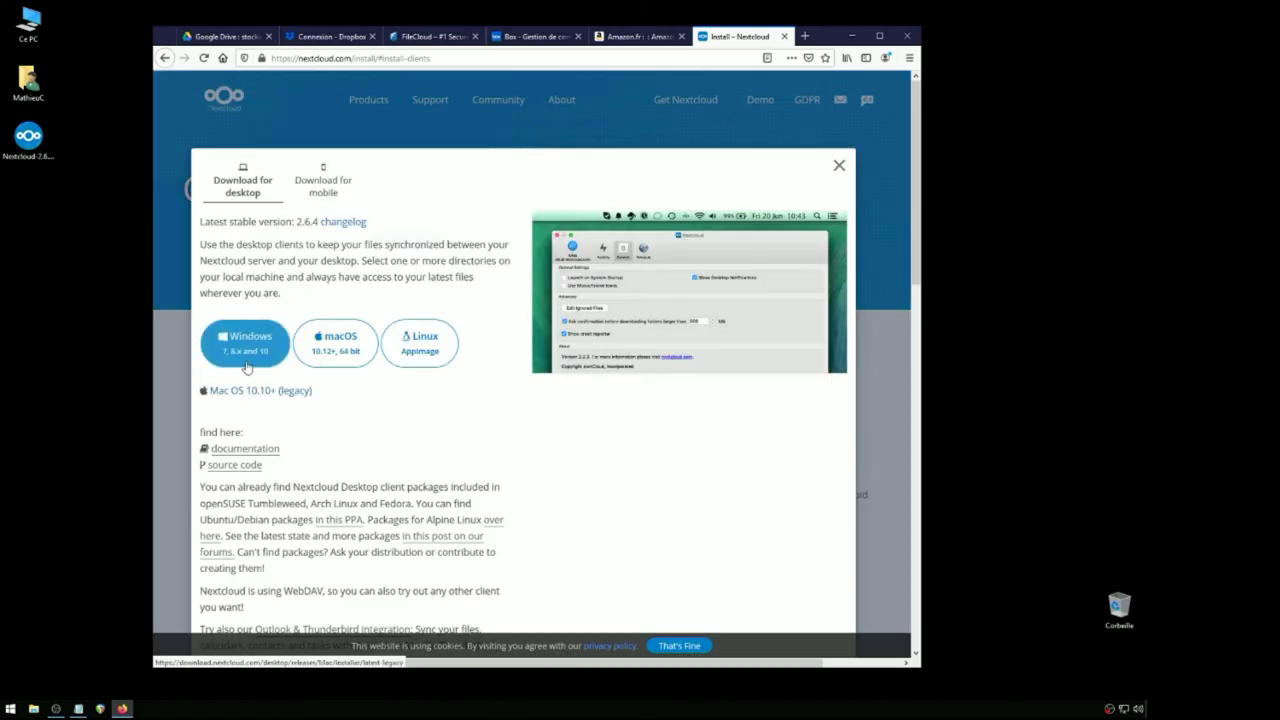
click(240, 352)
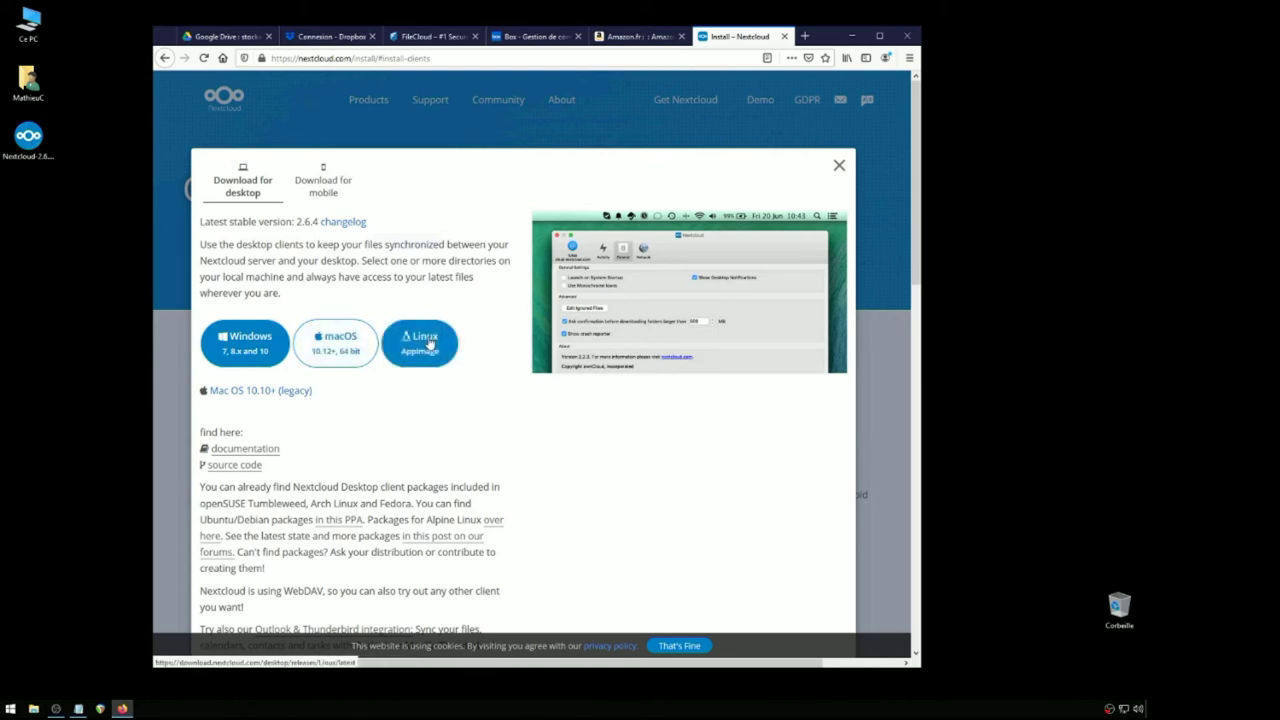
click(306, 352)
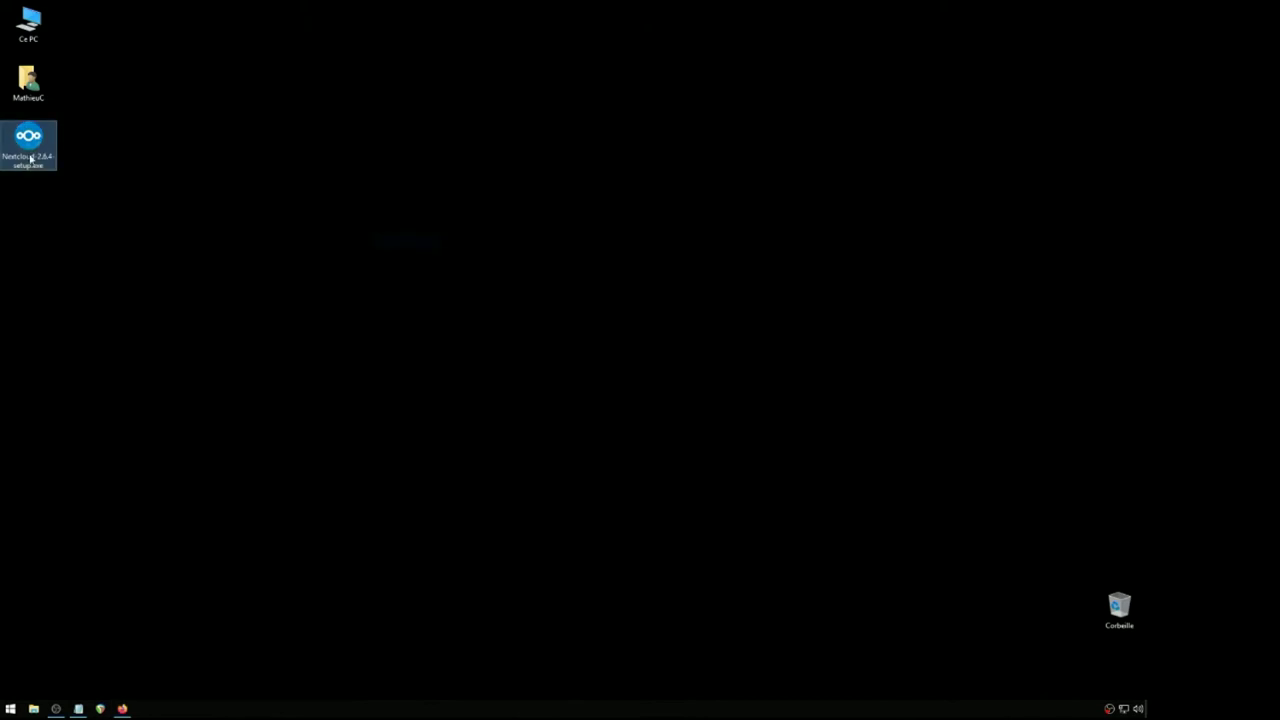
Run Nextcloud-2.6.4-setup.exe from the desktop, install the client with the Standard components, and finish with Nextcloud set to launch.
double_click(30, 152)
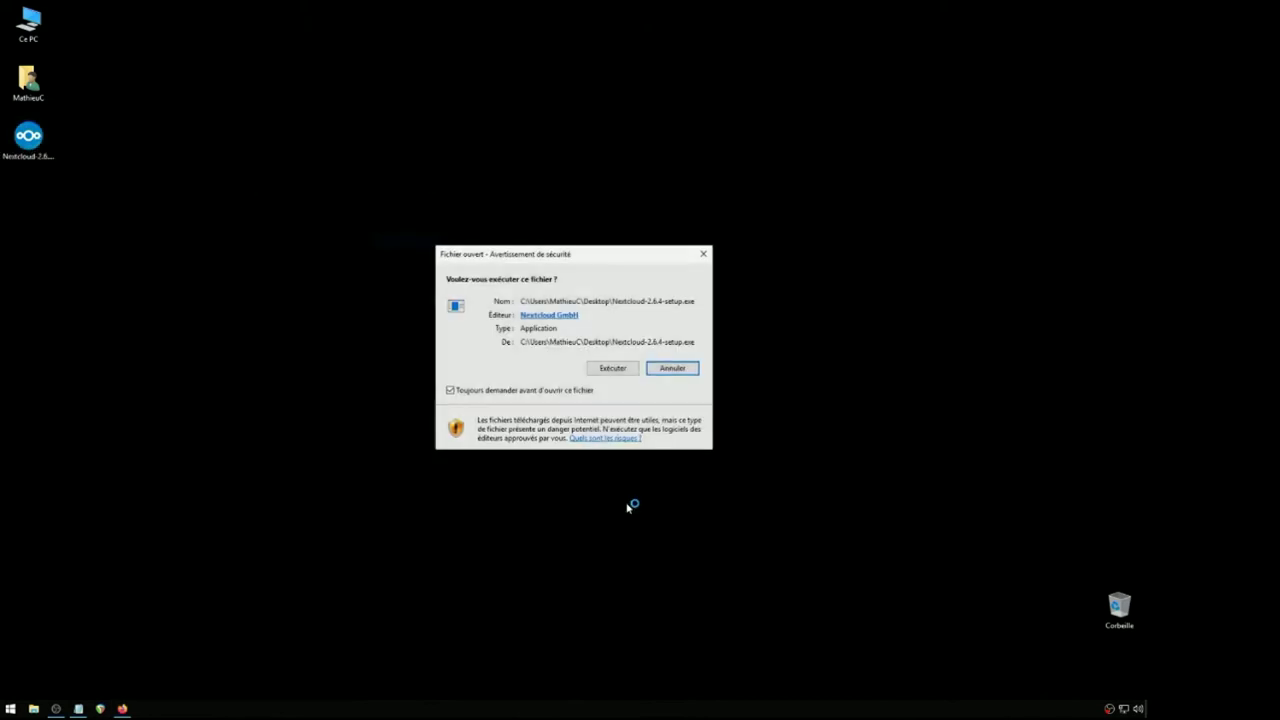
click(620, 369)
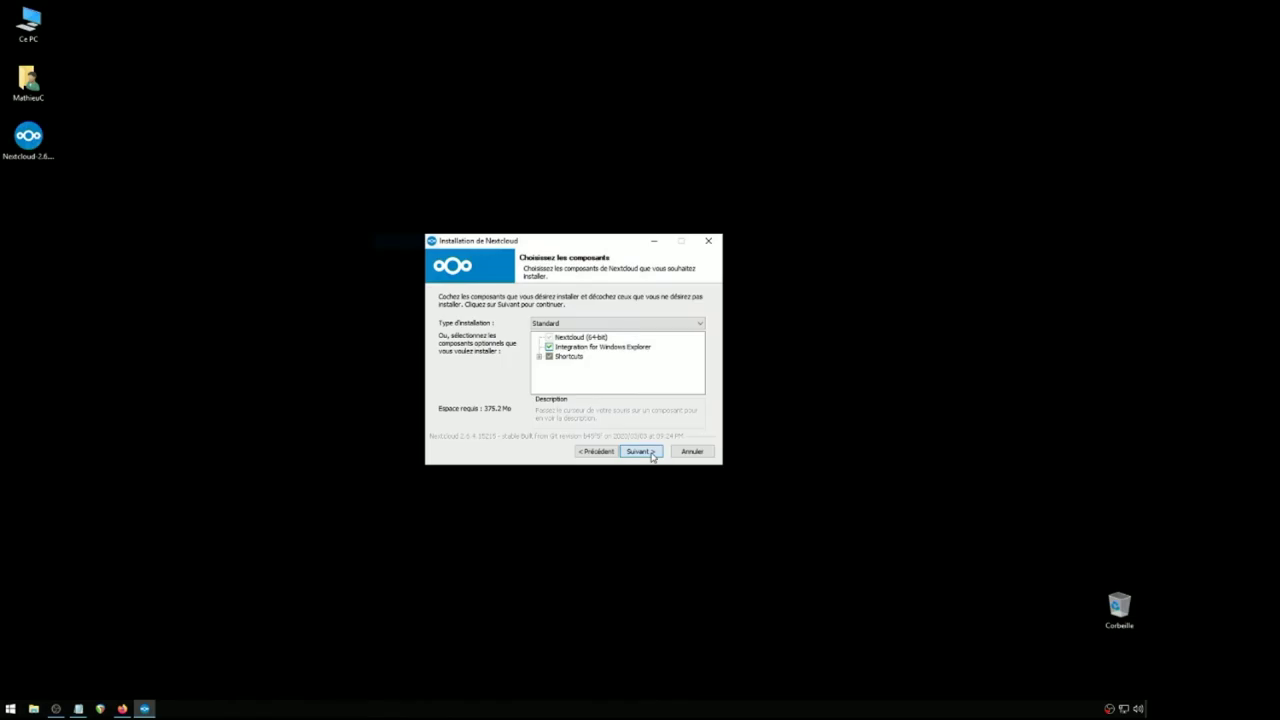
click(650, 452)
click(650, 452)
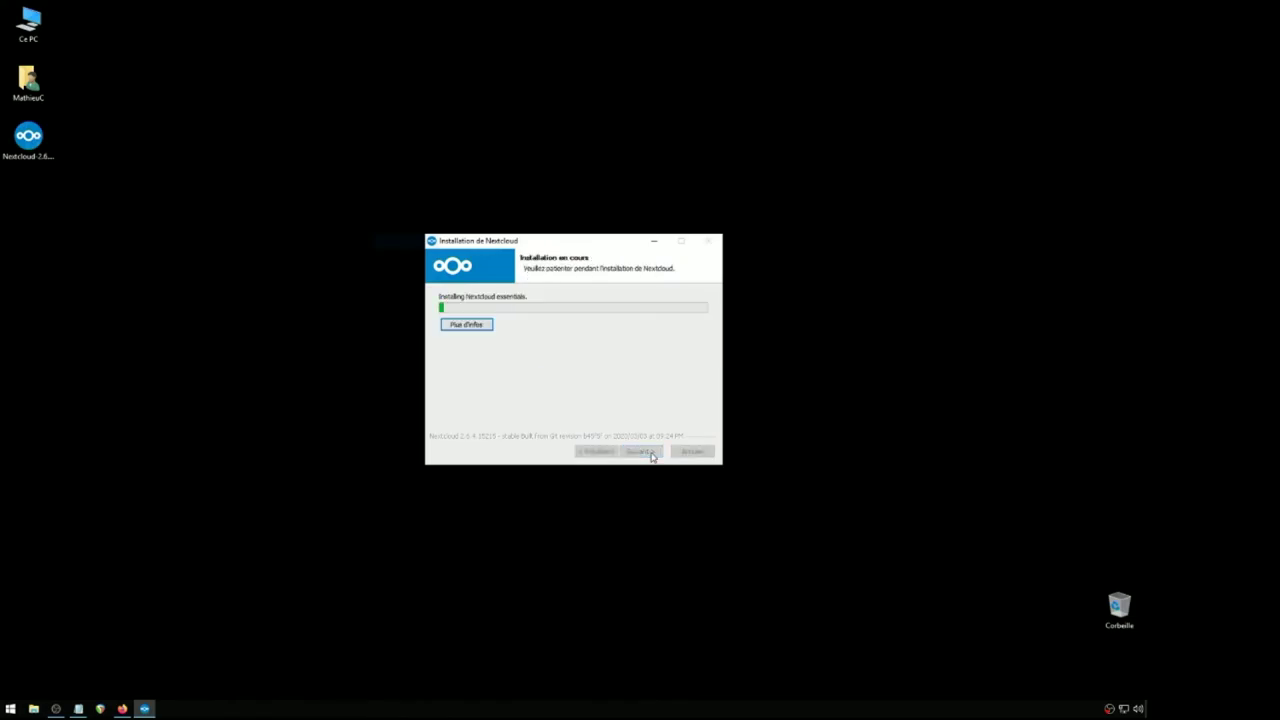
click(466, 324)
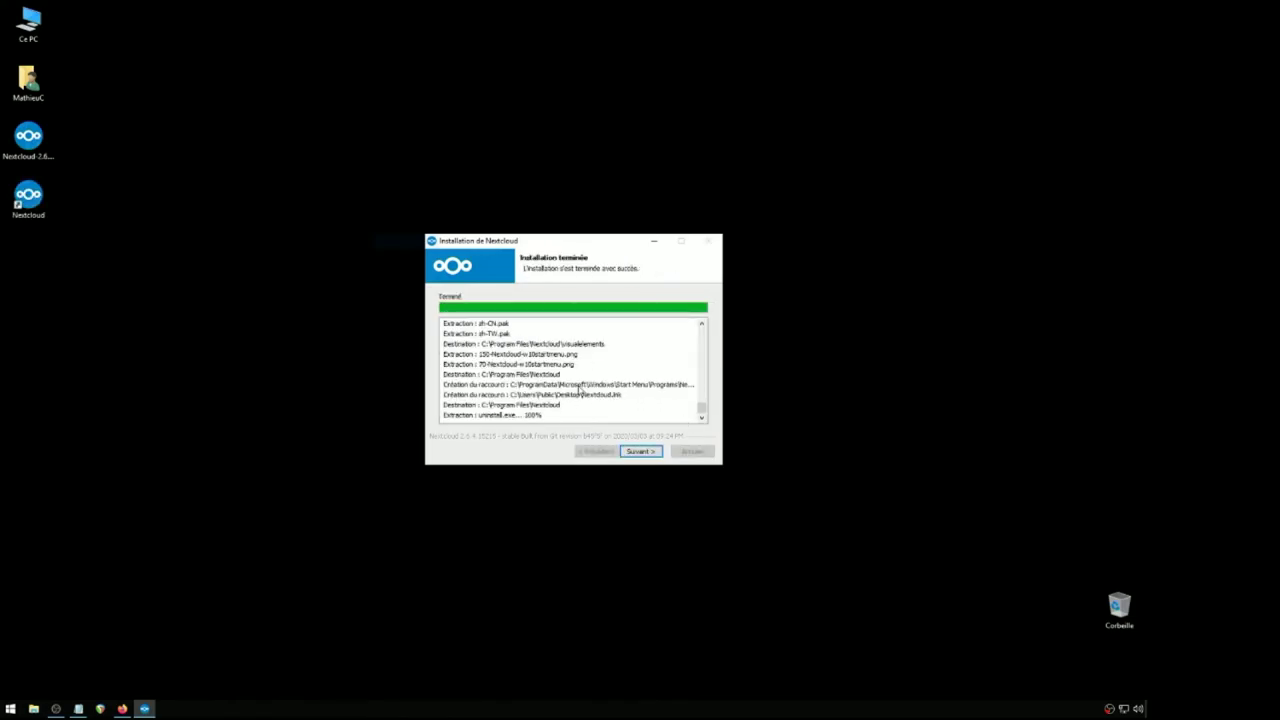
click(641, 450)
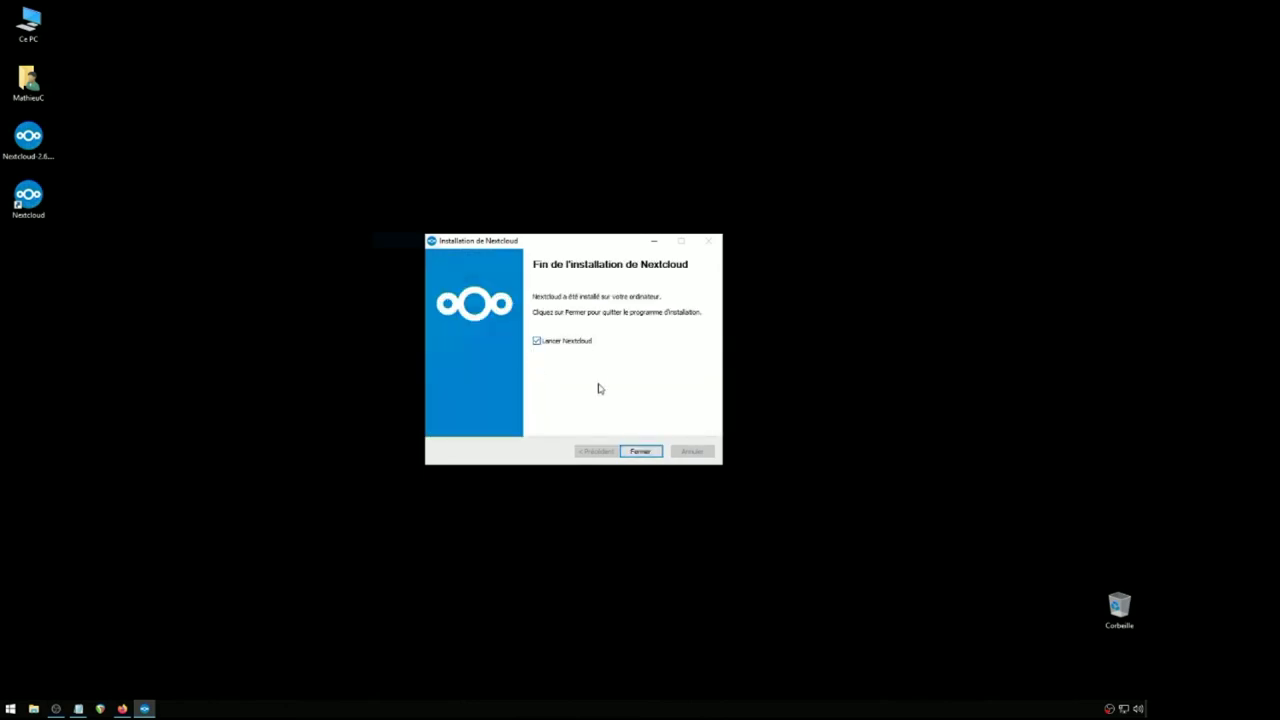
click(641, 451)
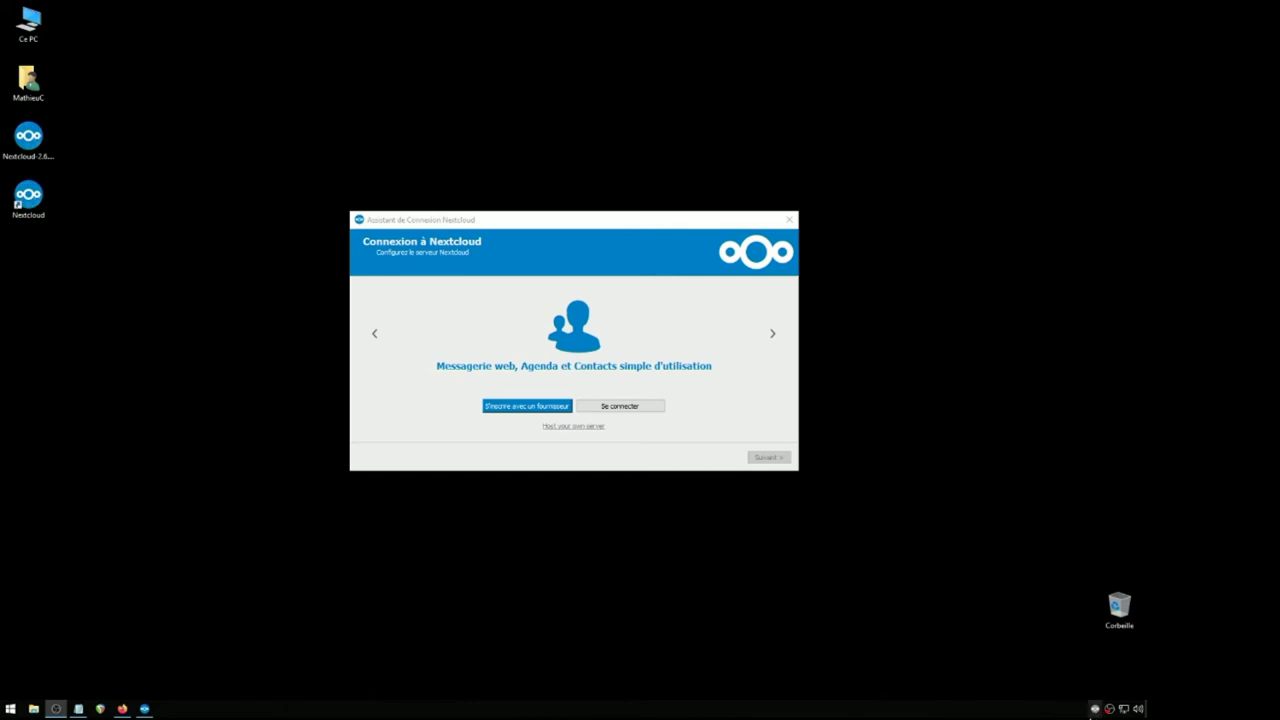
Connect the client to the Harann University Cloud Server by signing in with the username and account password, and grant it account access.
click(621, 407)
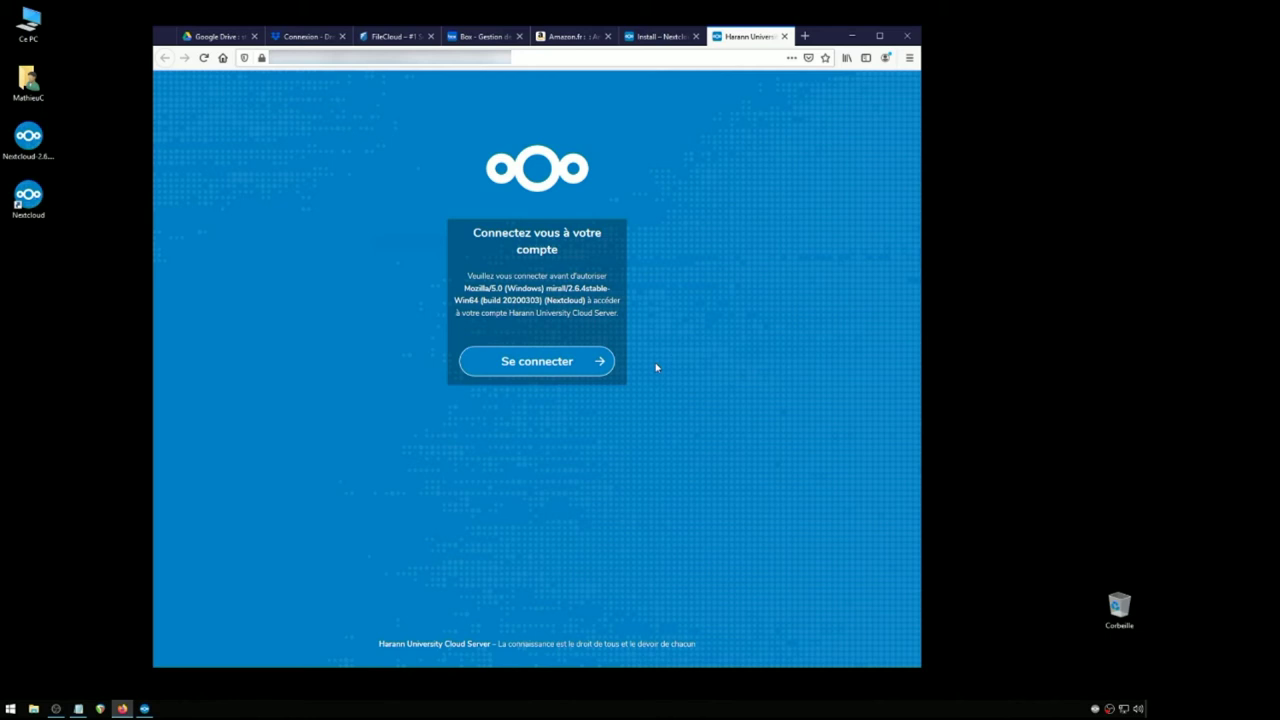
click(548, 362)
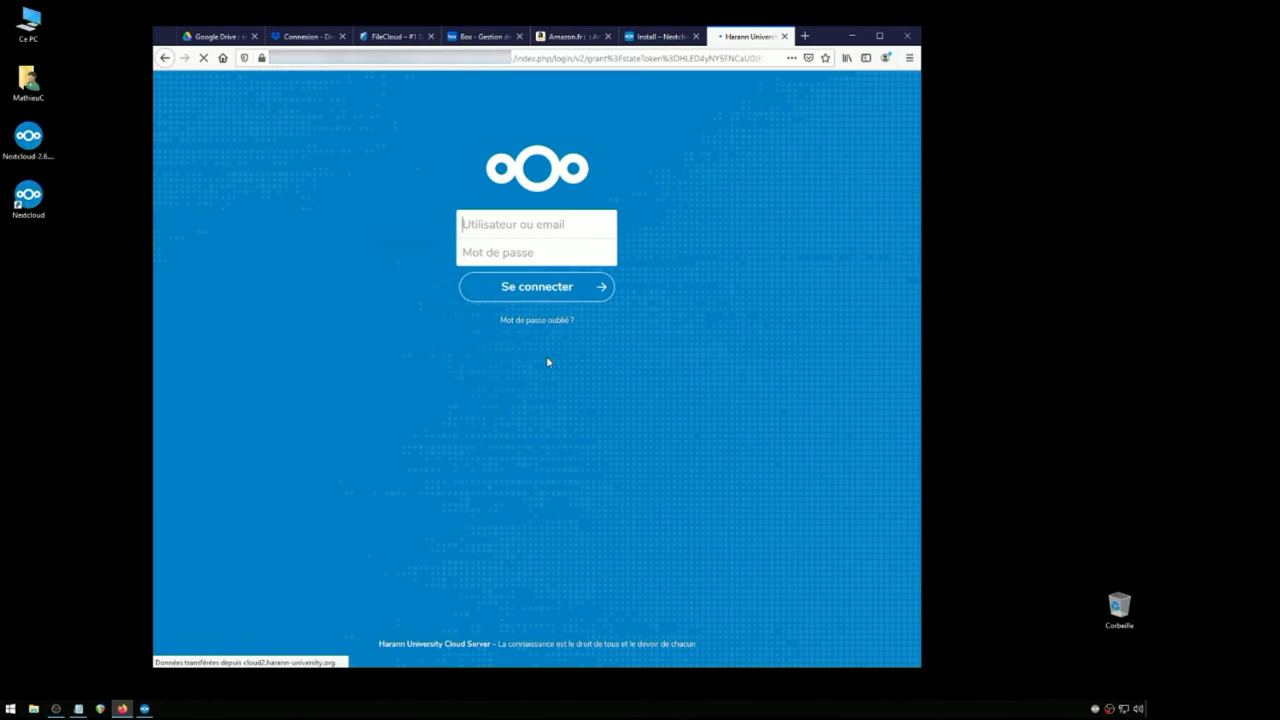
text(sc)
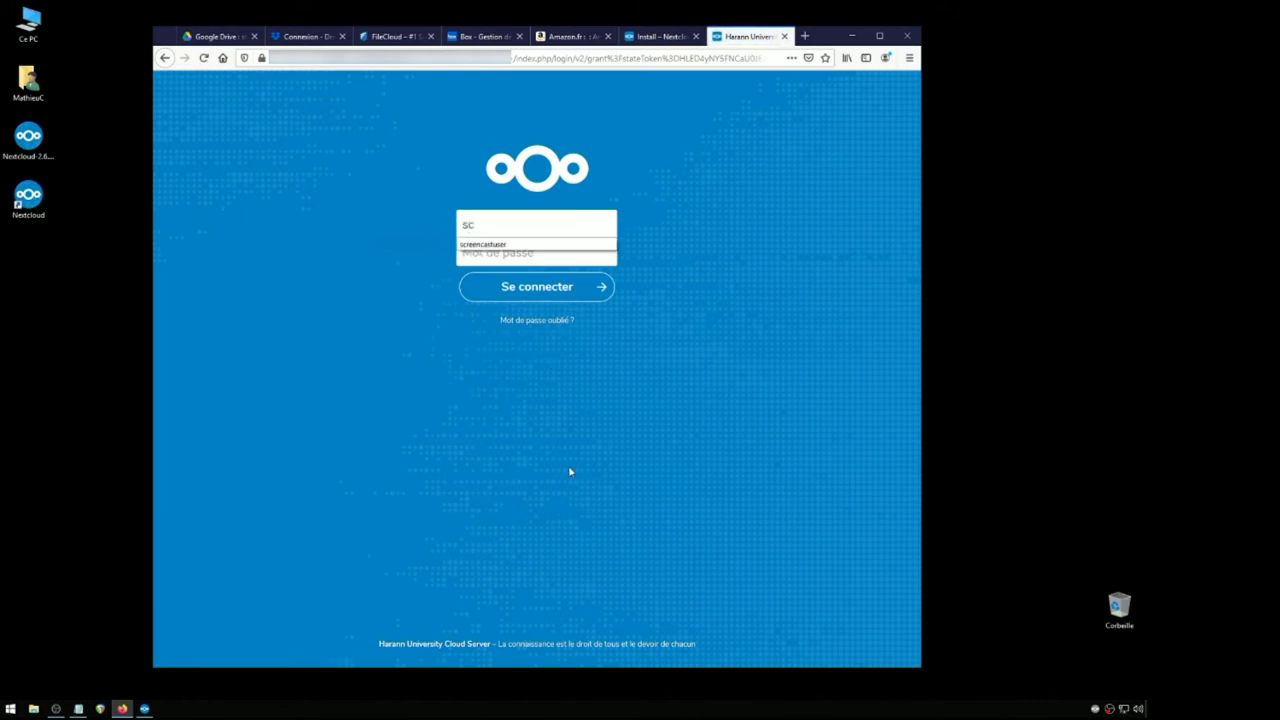
key(Down)
key(Return)
click(538, 238)
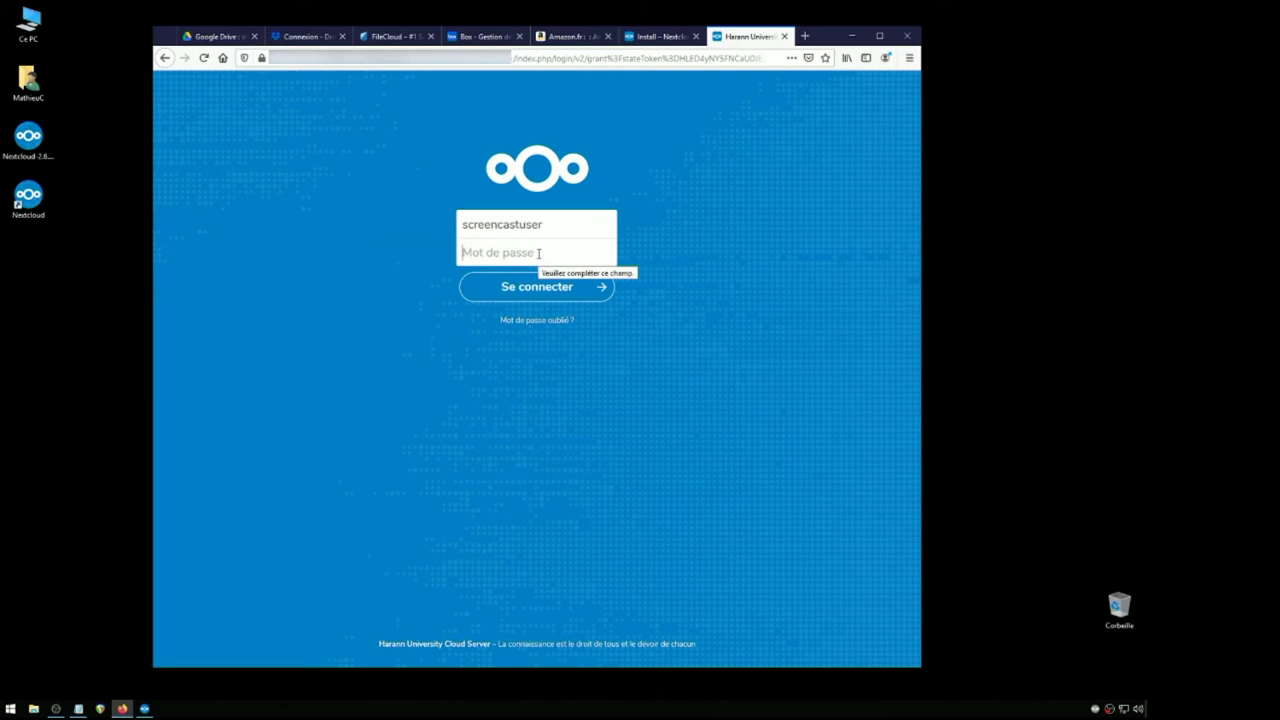
text(••••)
click(541, 287)
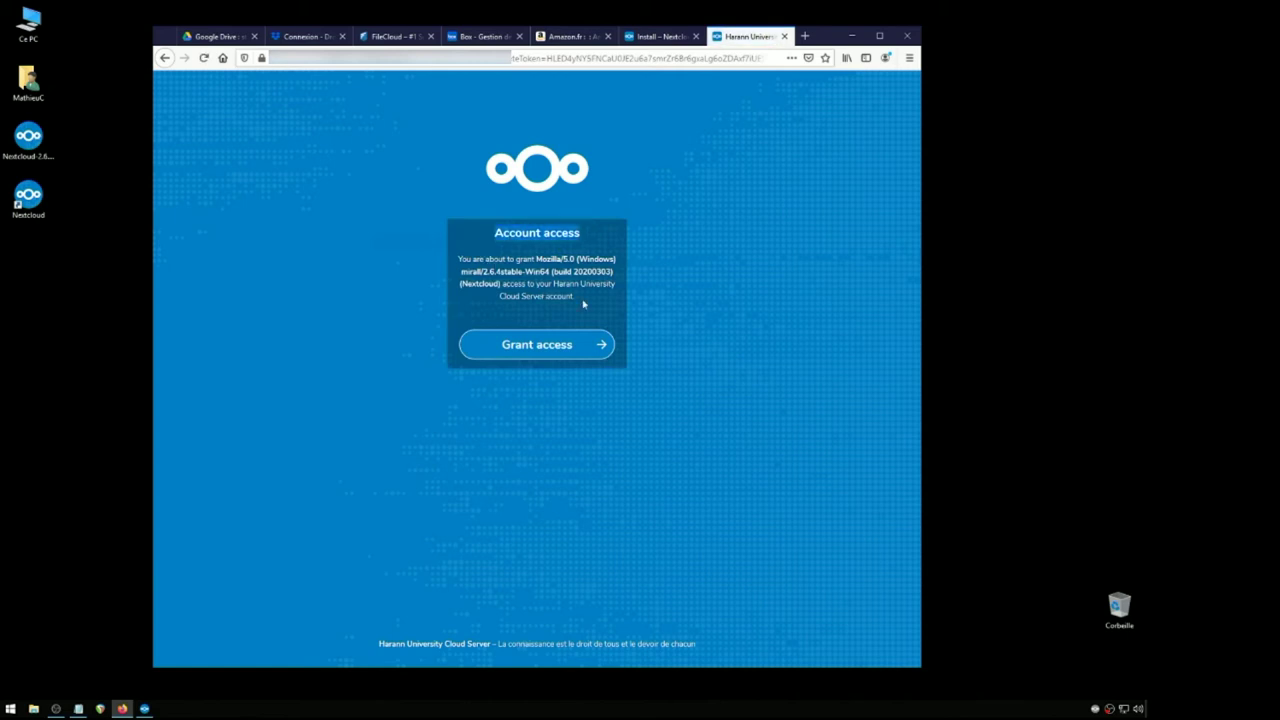
click(554, 345)
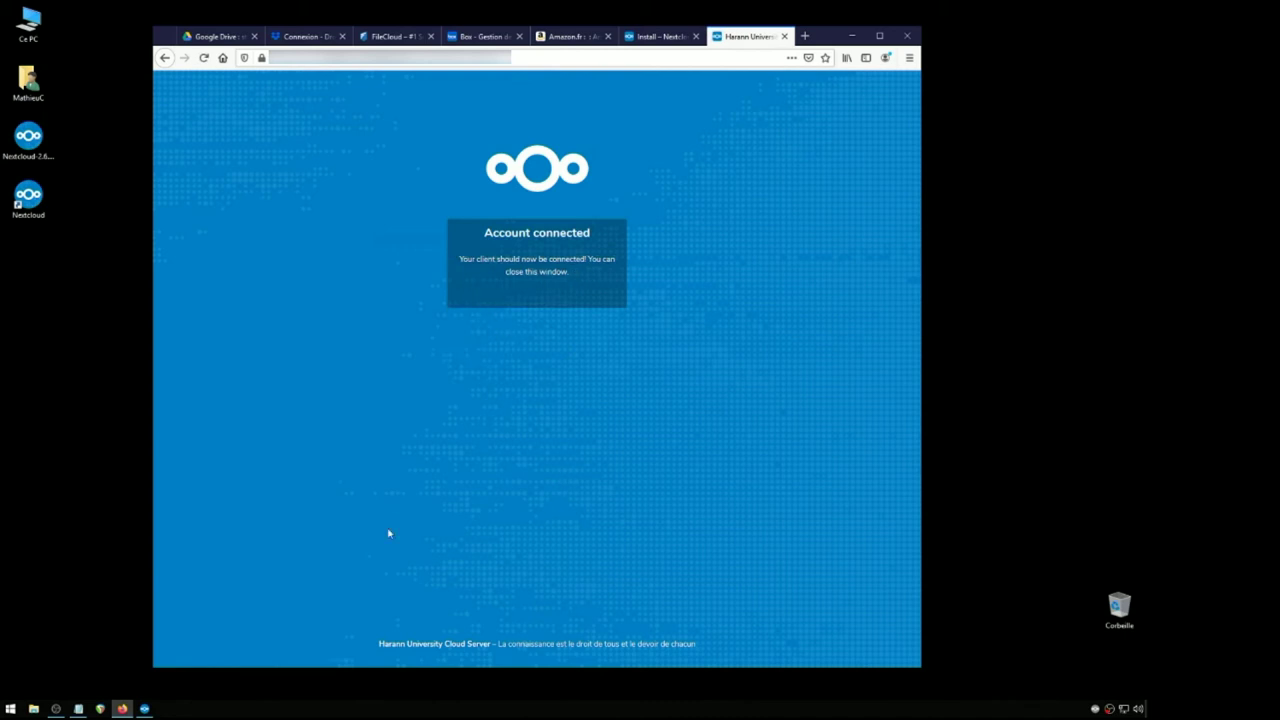
click(857, 42)
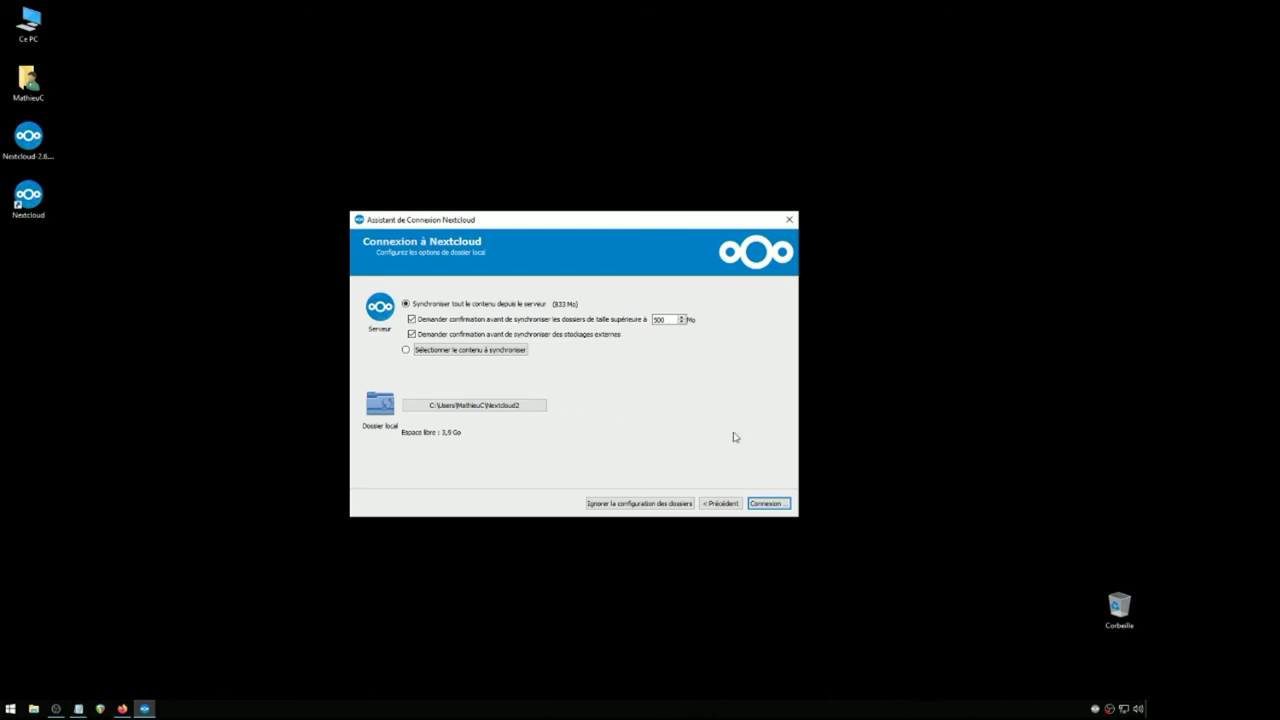
Limit the content to synchronize to the Collaborative-Work folder, excluding Documents and Photos.
click(406, 350)
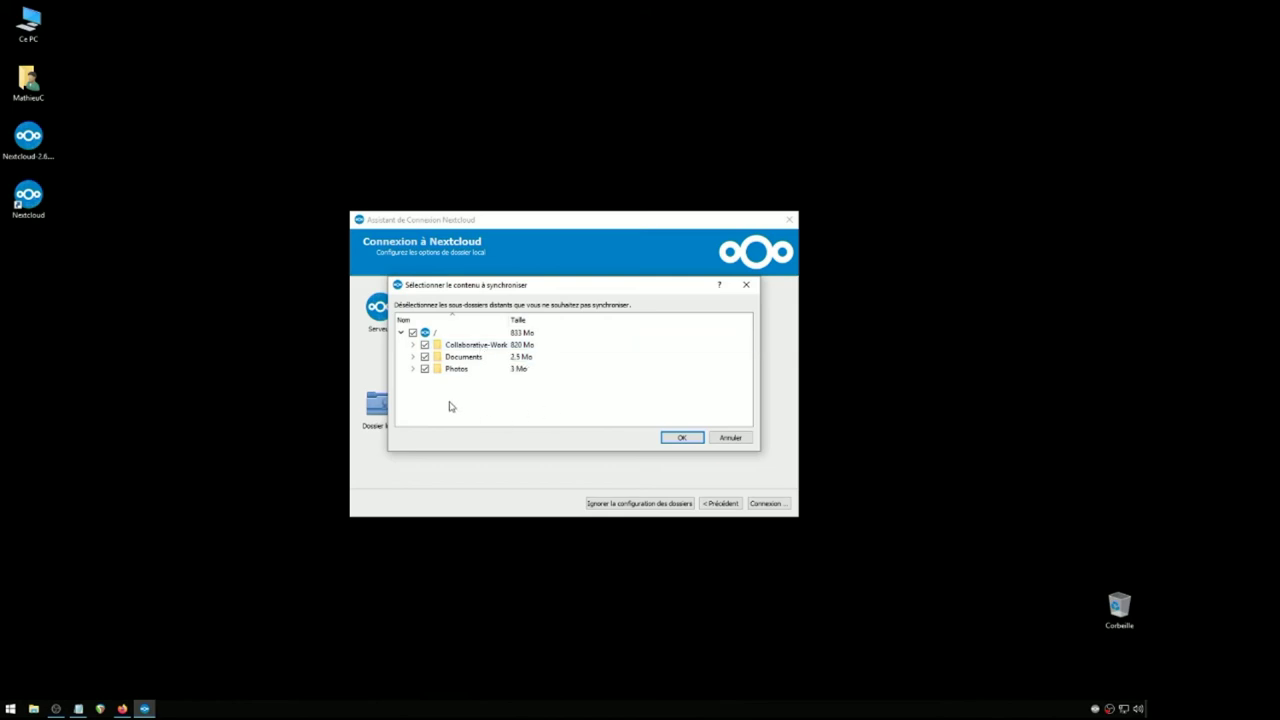
click(424, 356)
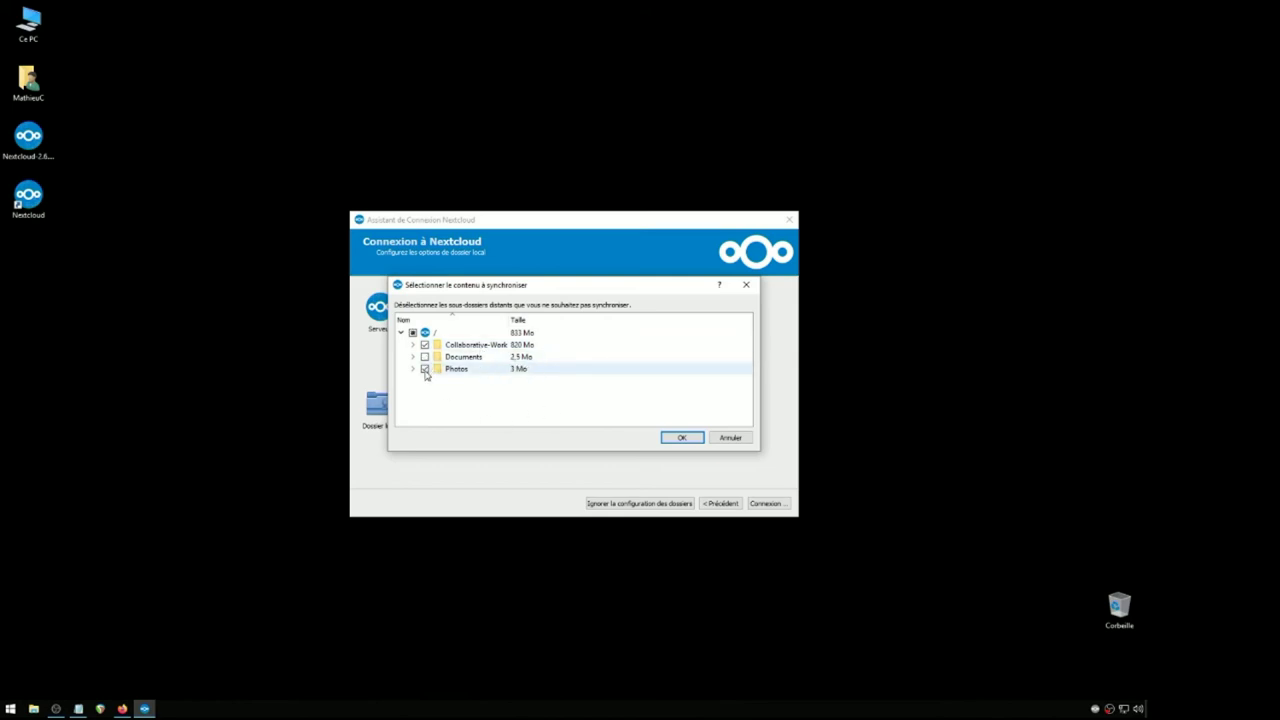
double_click(515, 345)
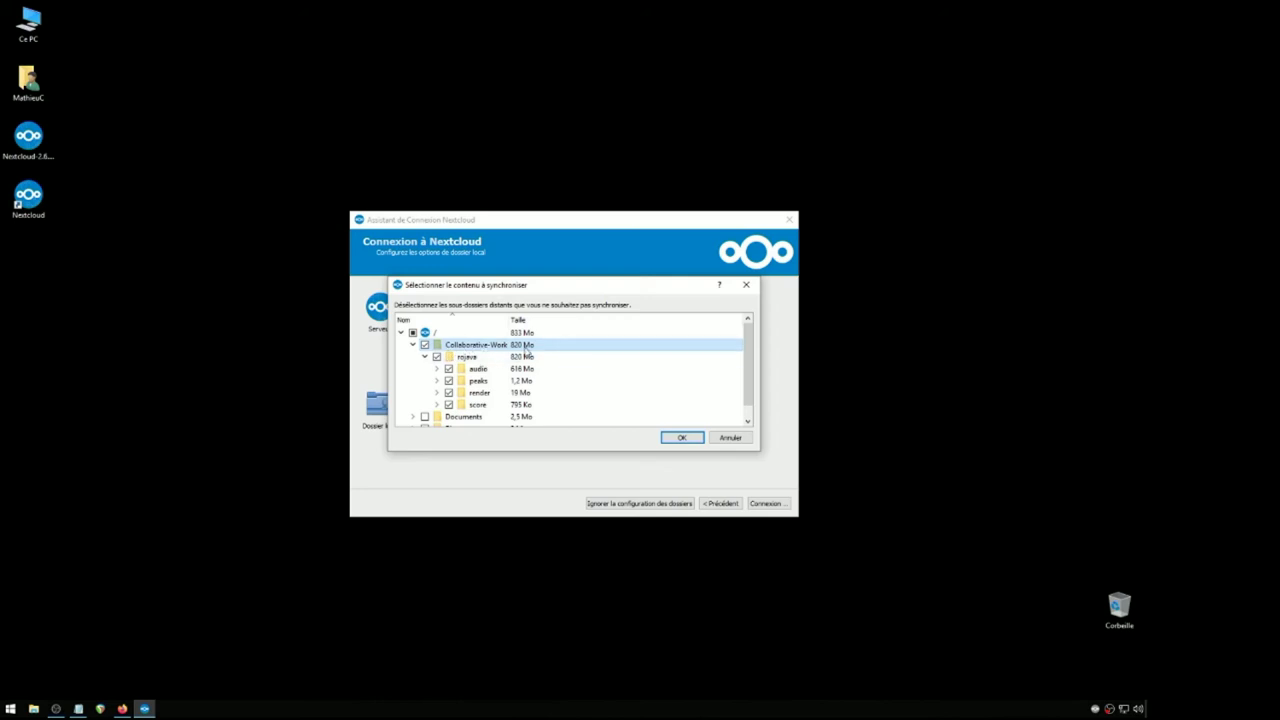
click(683, 439)
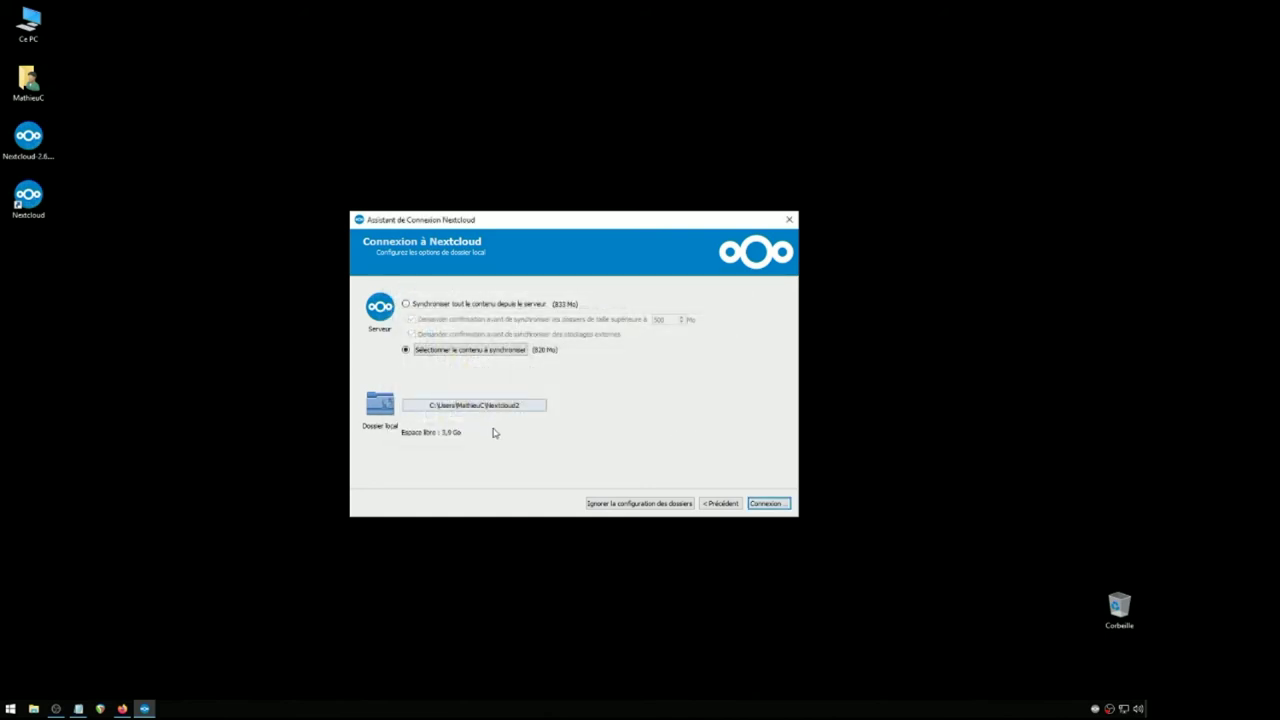
Set the existing NextCloud folder in the user's home directory as the local sync folder, keep its local data, and complete the connection.
click(472, 405)
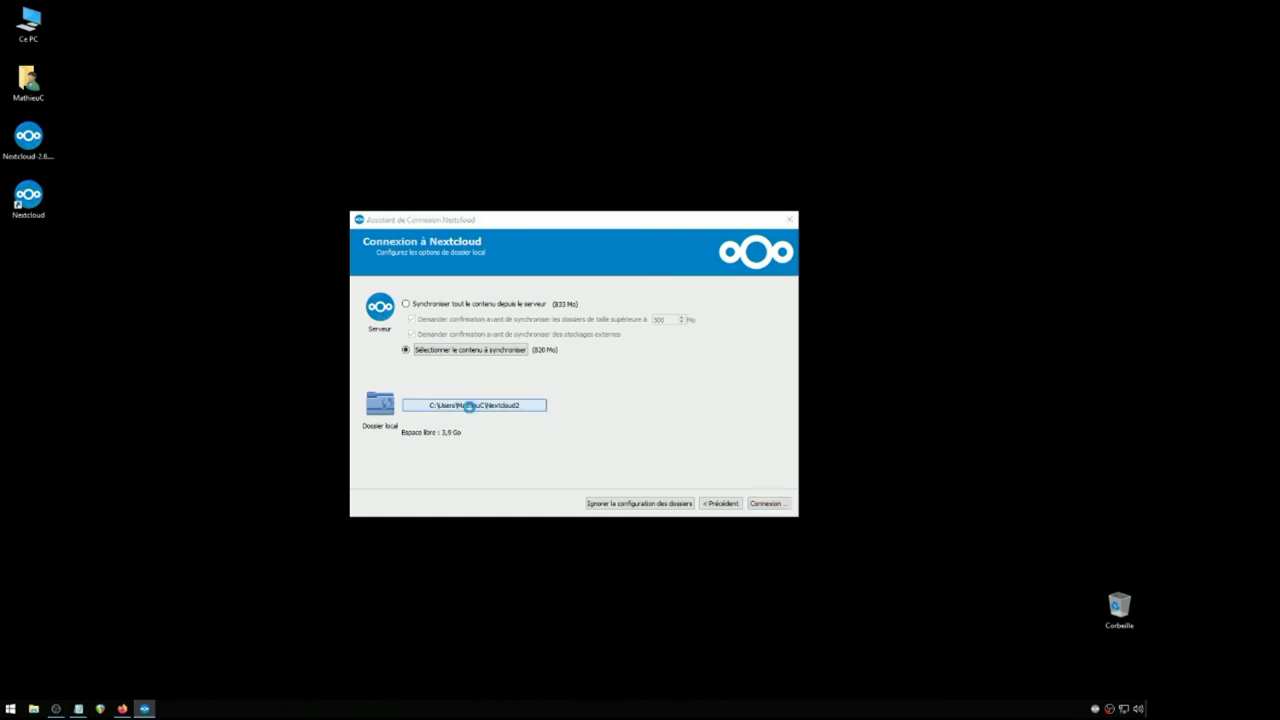
click(662, 368)
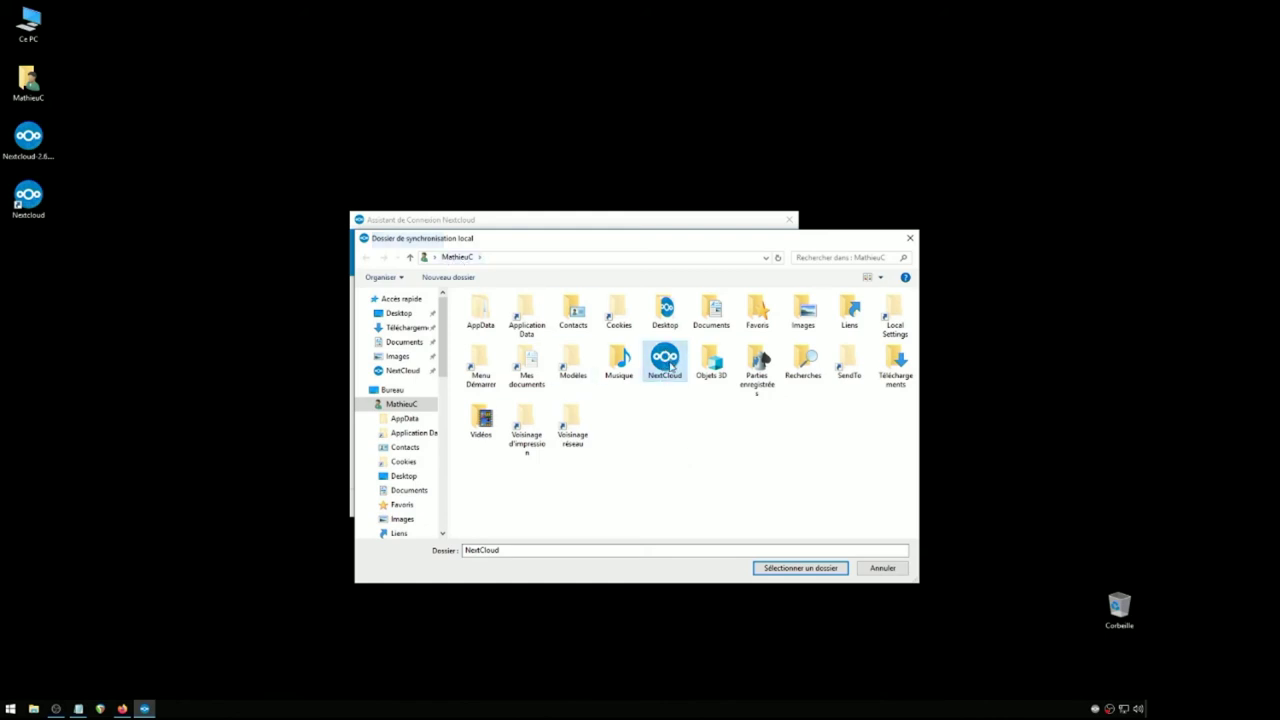
double_click(665, 362)
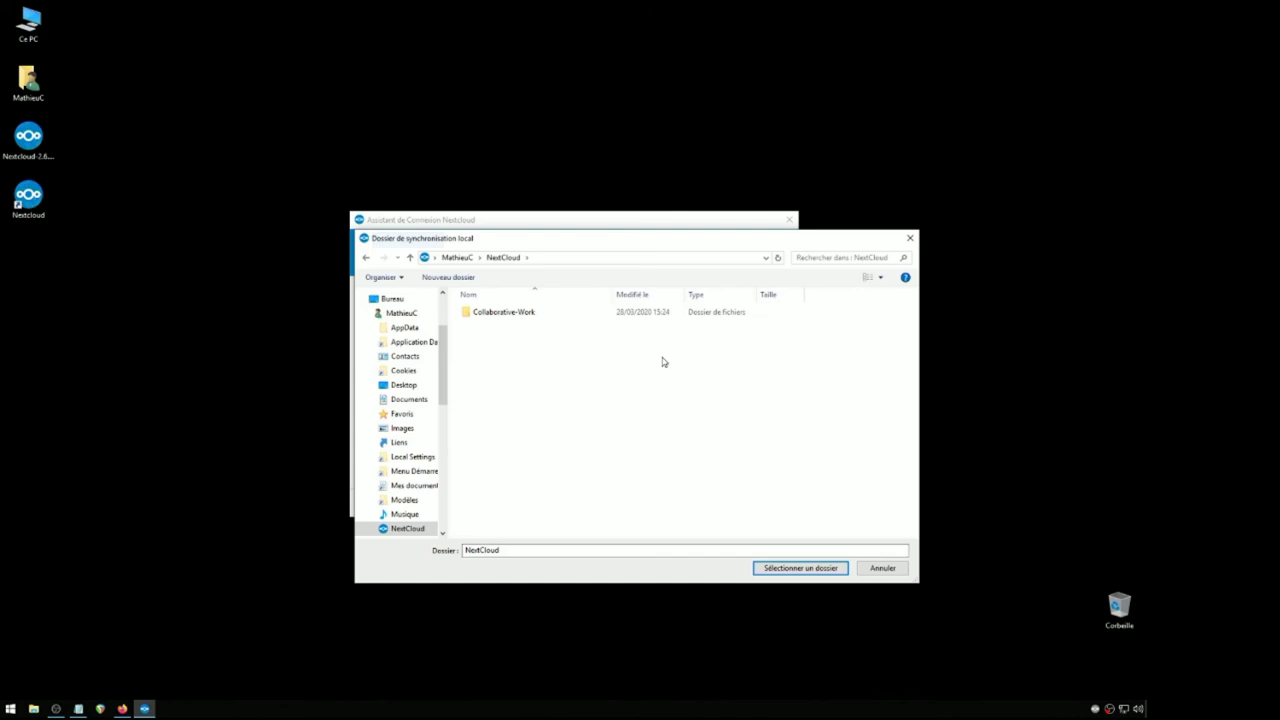
click(786, 570)
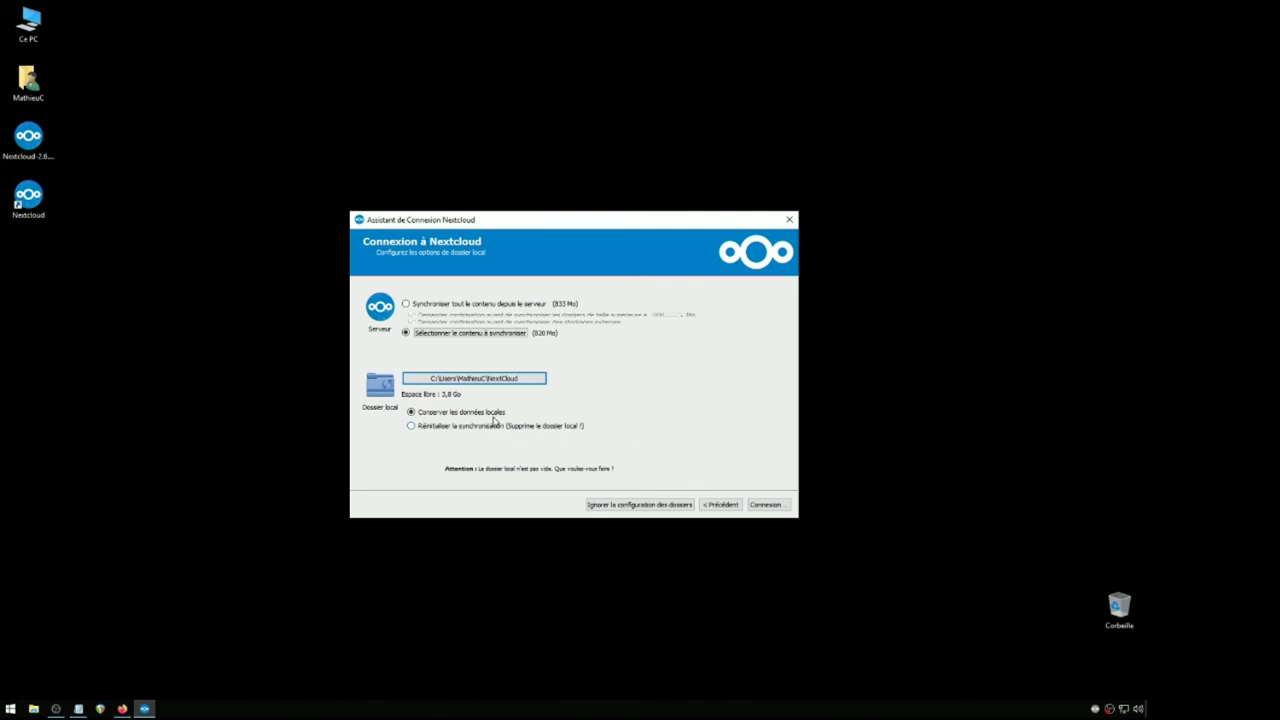
click(766, 505)
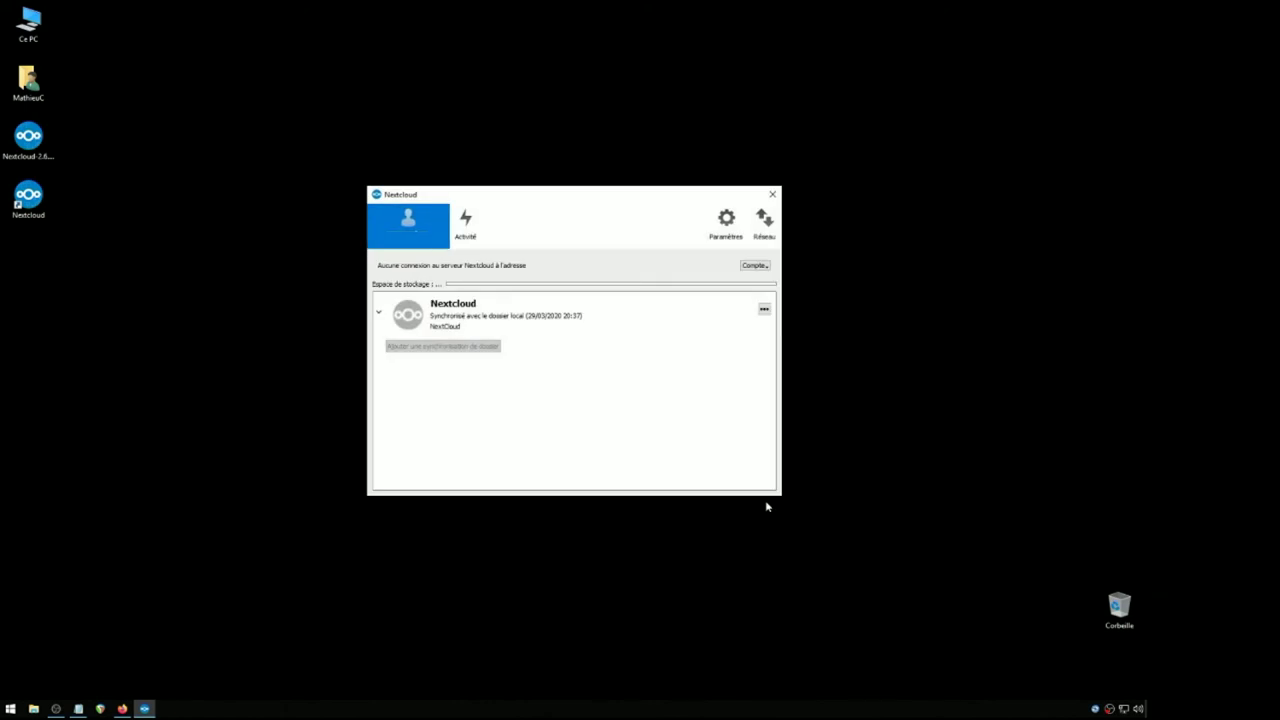
Widen the Nextcloud window, inspect the synchronized folder tree down to the subfolders of Collaborative-Work/rojava, and close the window.
drag(548, 195, 410, 127)
drag(650, 298, 876, 285)
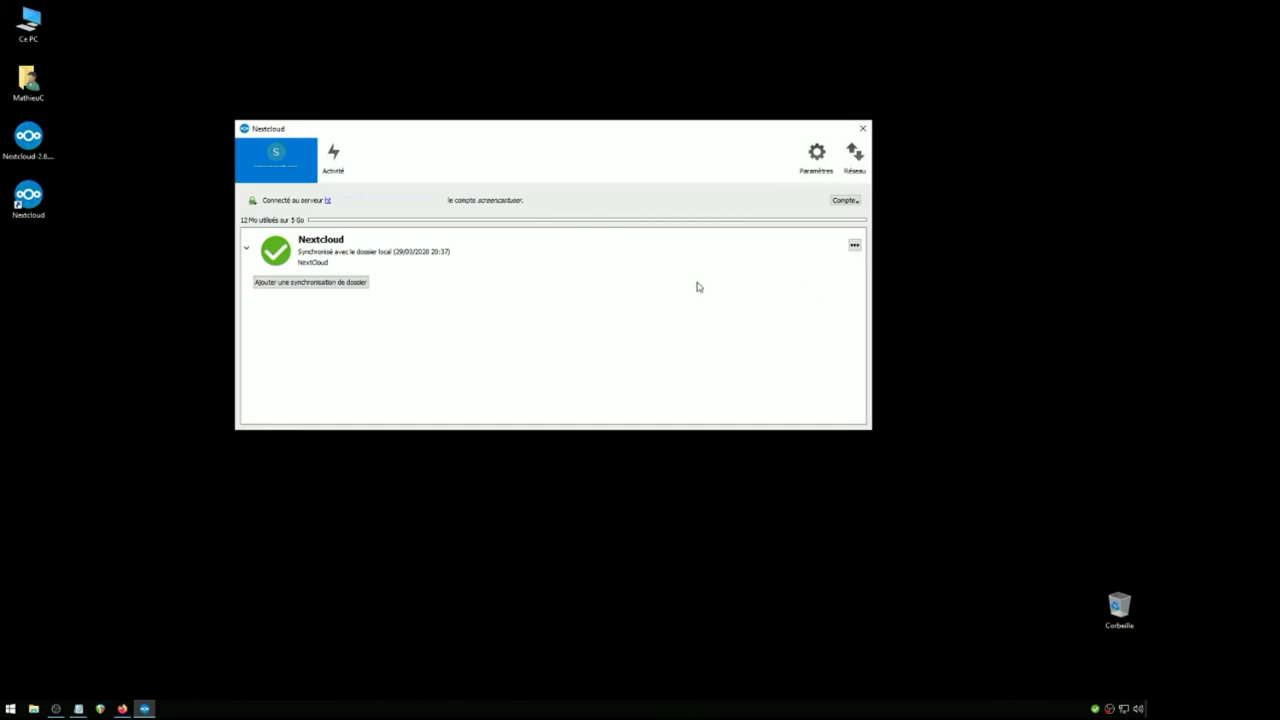
click(247, 254)
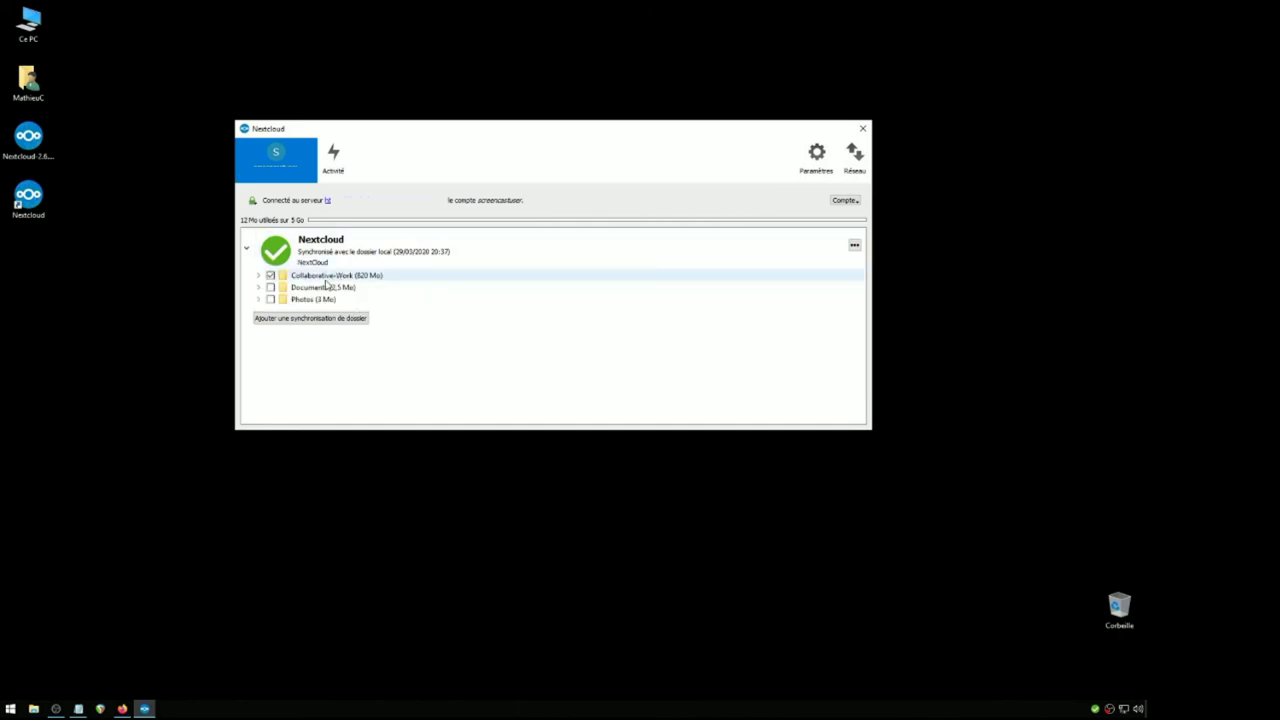
click(259, 276)
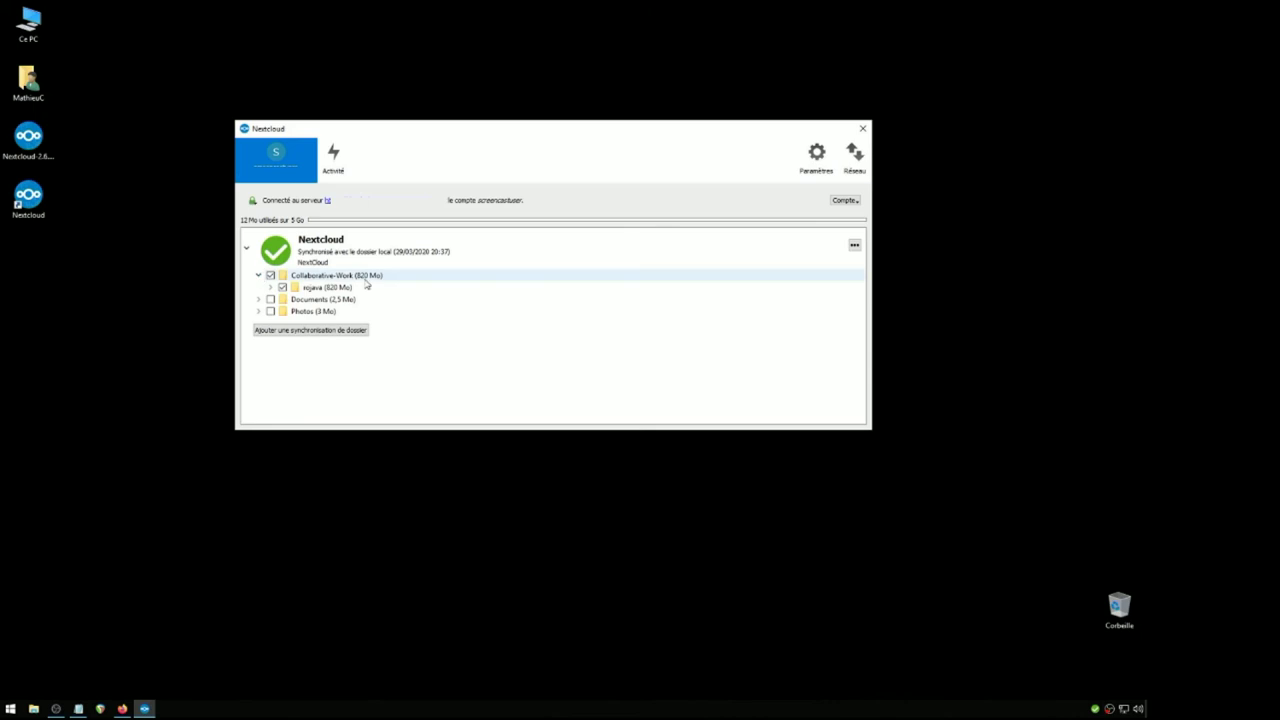
click(270, 287)
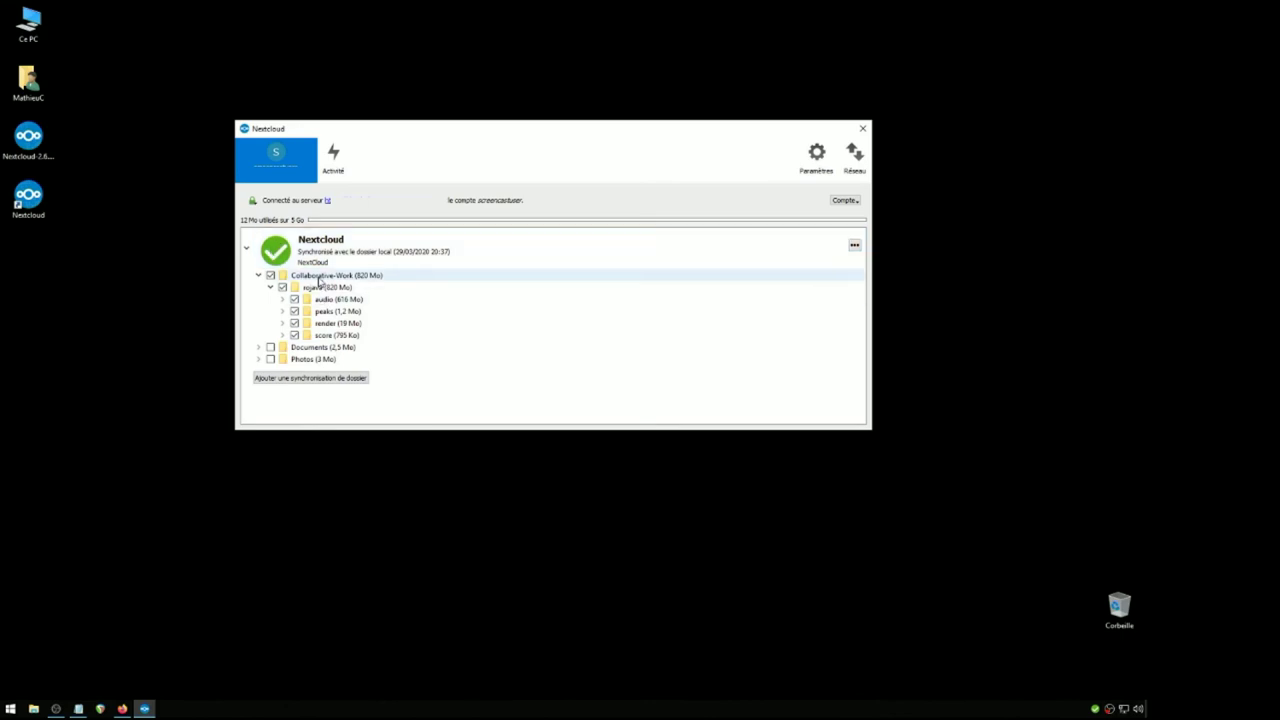
click(863, 128)
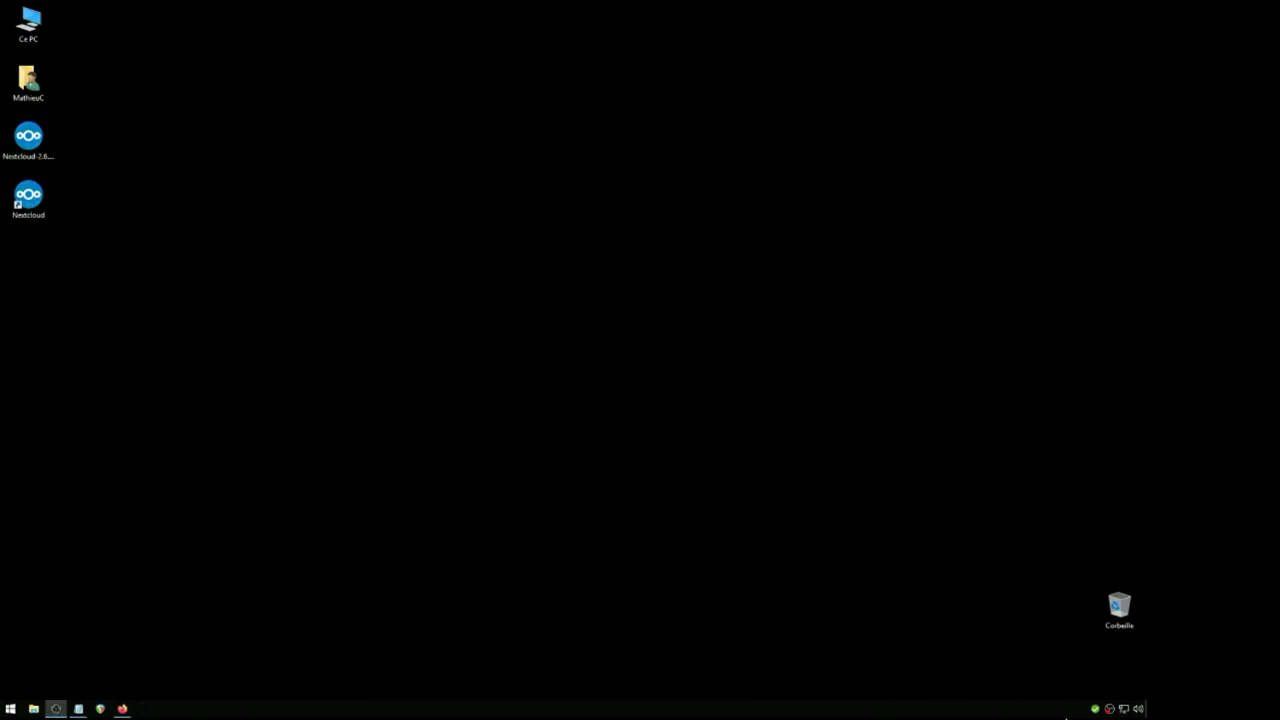
Reopen the Nextcloud client window, review its activity, general settings, network settings and account overview, and close it.
click(1095, 709)
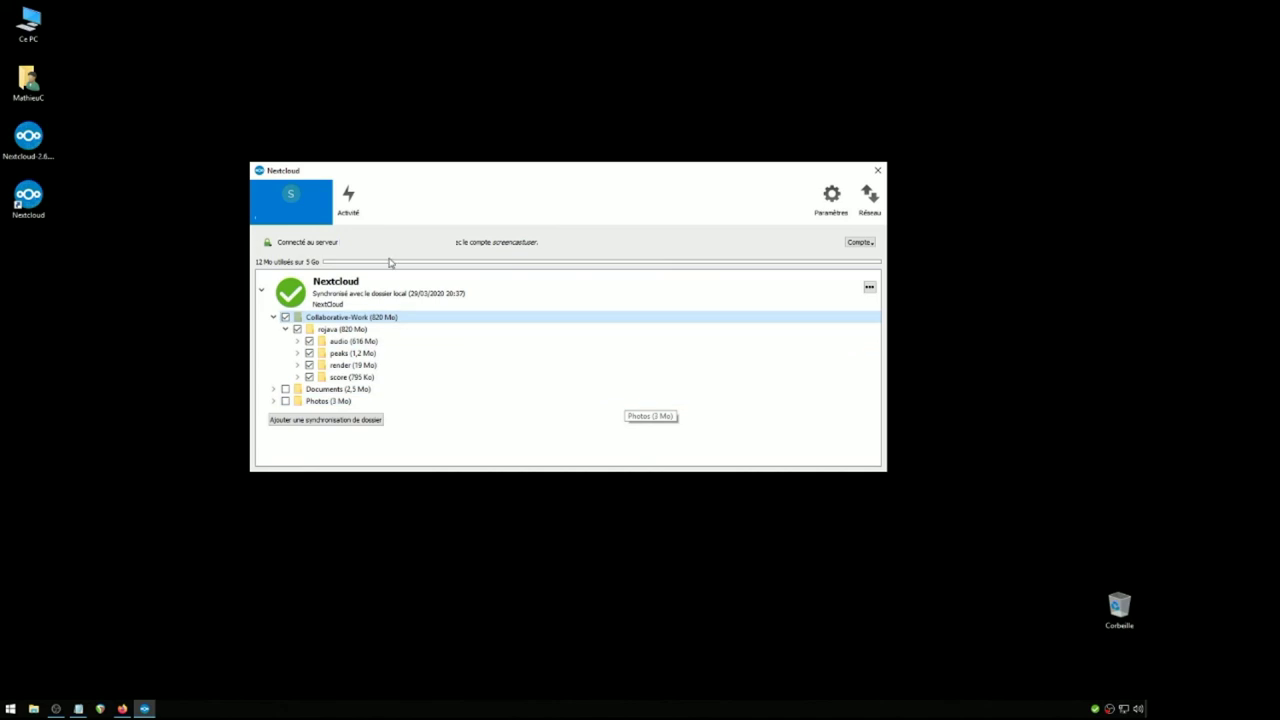
click(347, 197)
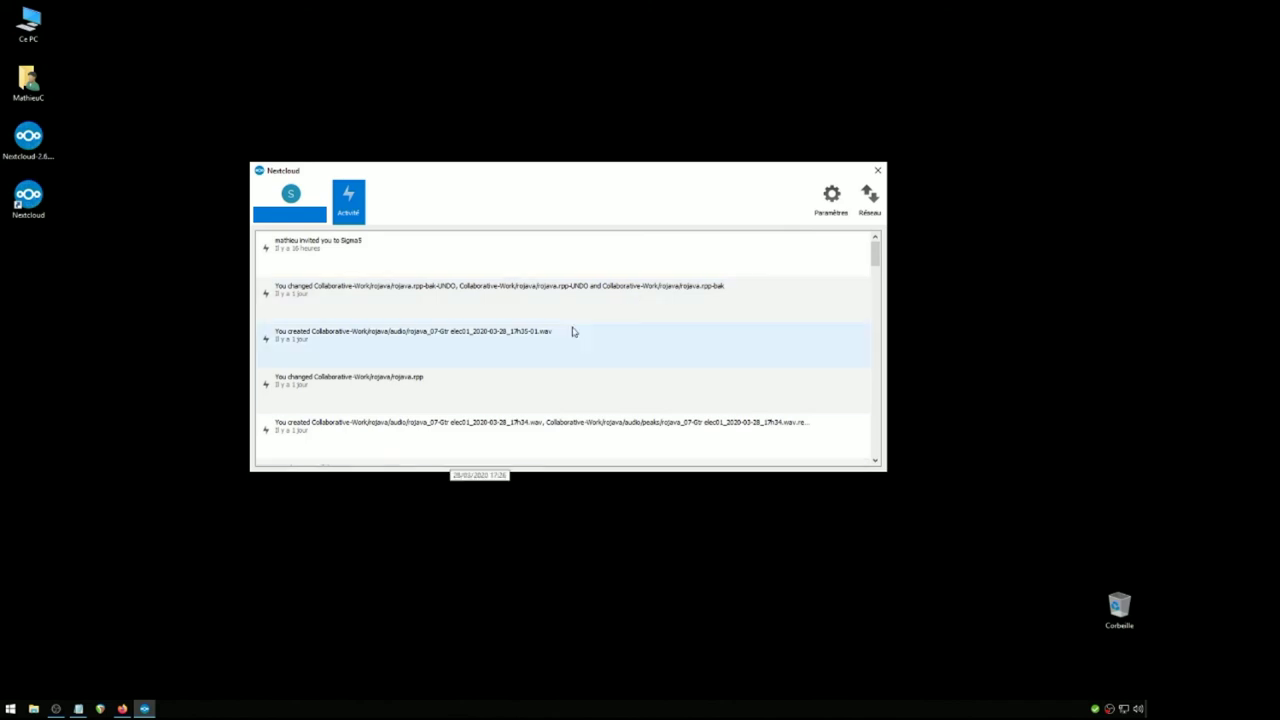
click(830, 200)
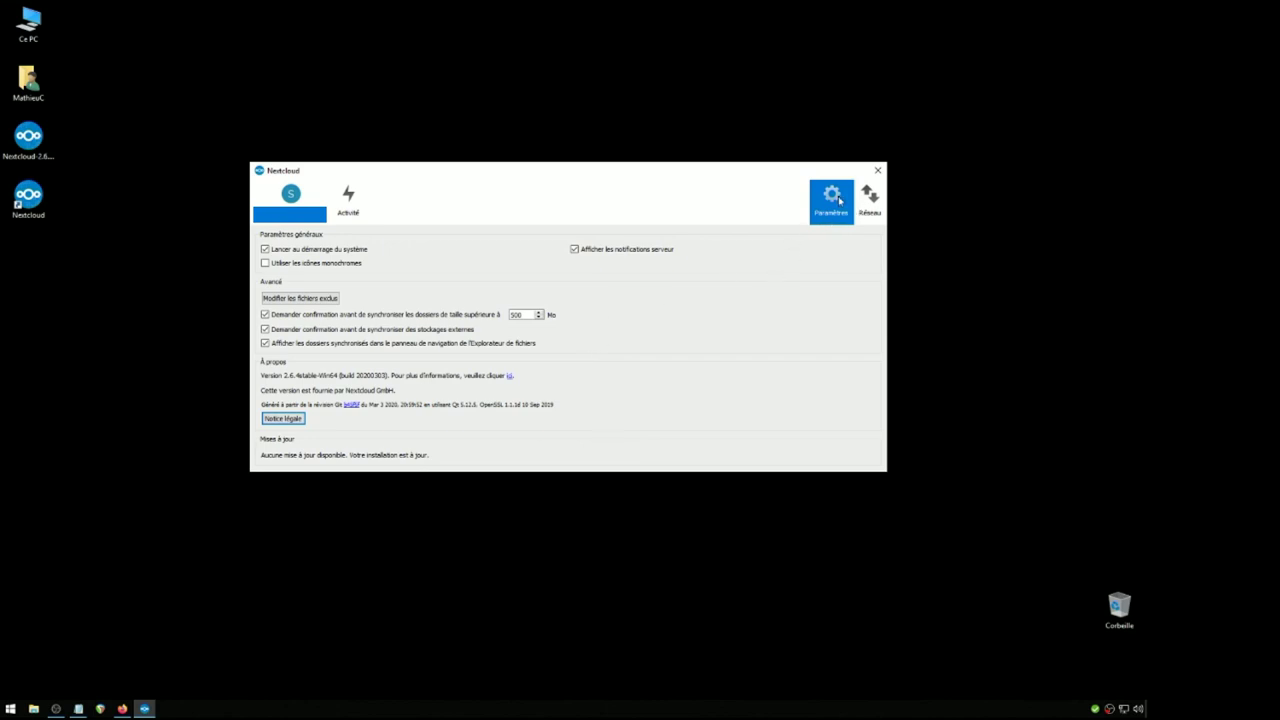
click(875, 198)
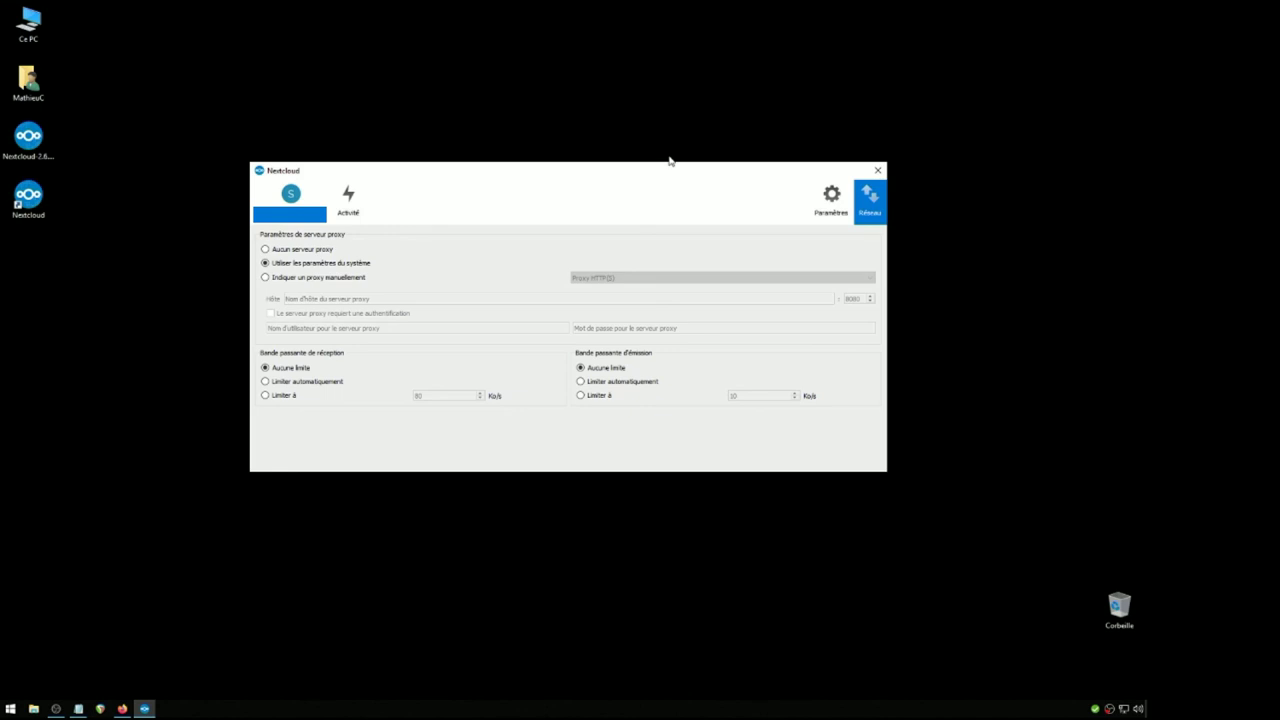
click(291, 196)
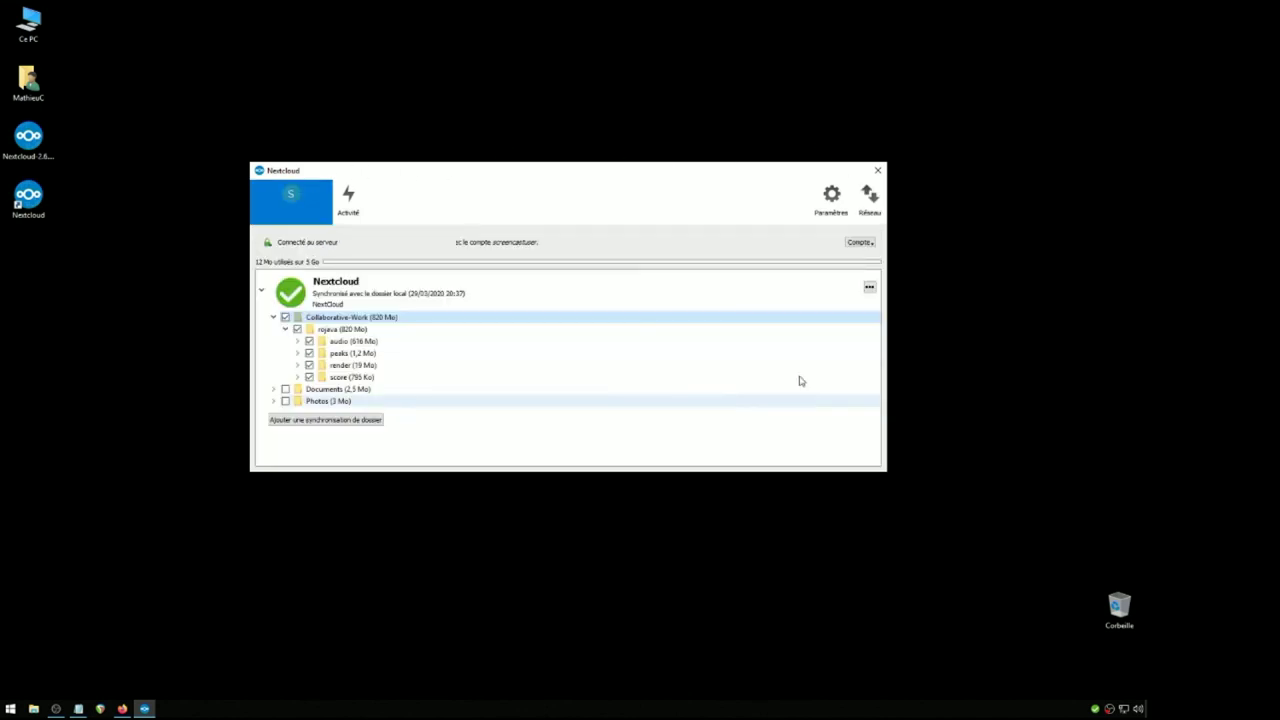
click(877, 171)
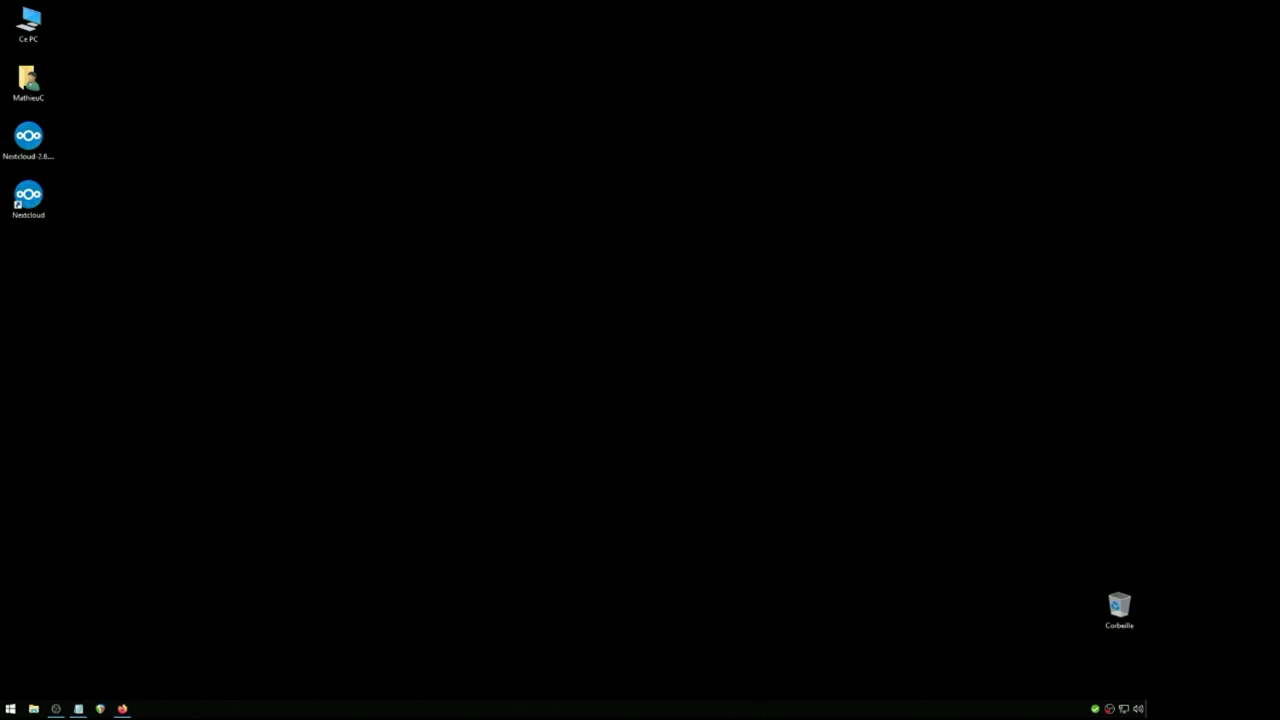